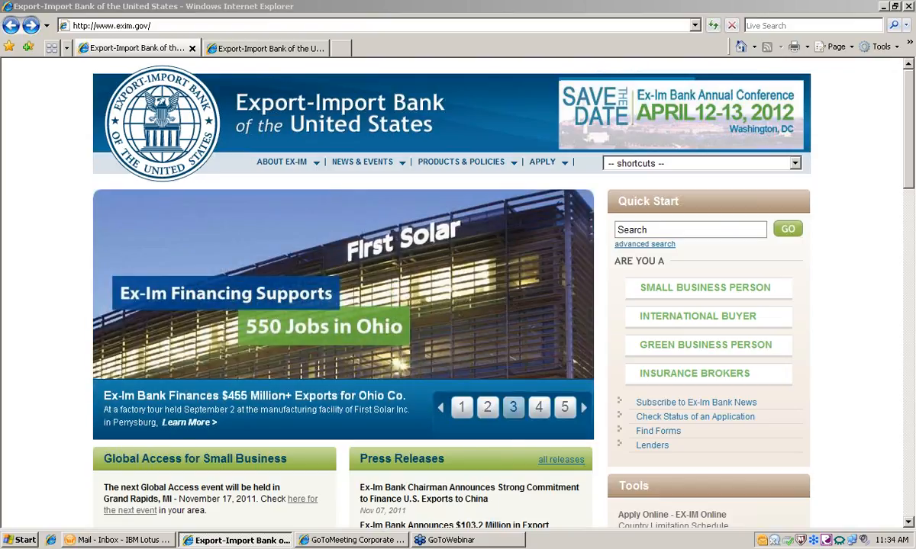
# Open the Broker Resources page from the Insurance Brokers link in the Quick Start panel.
pyautogui.click(690, 374)
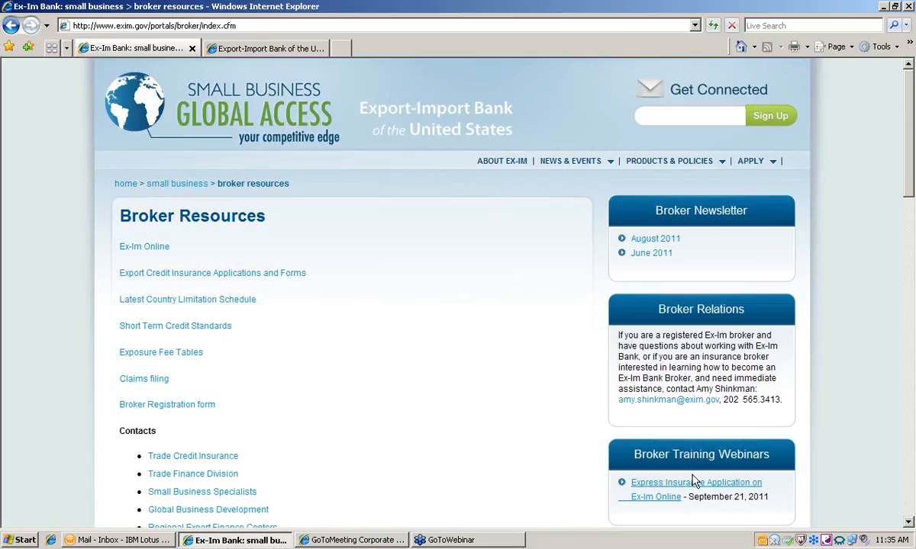
# Go to the Ex-Im Online welcome page from the top of the Broker Resources list.
pyautogui.click(149, 249)
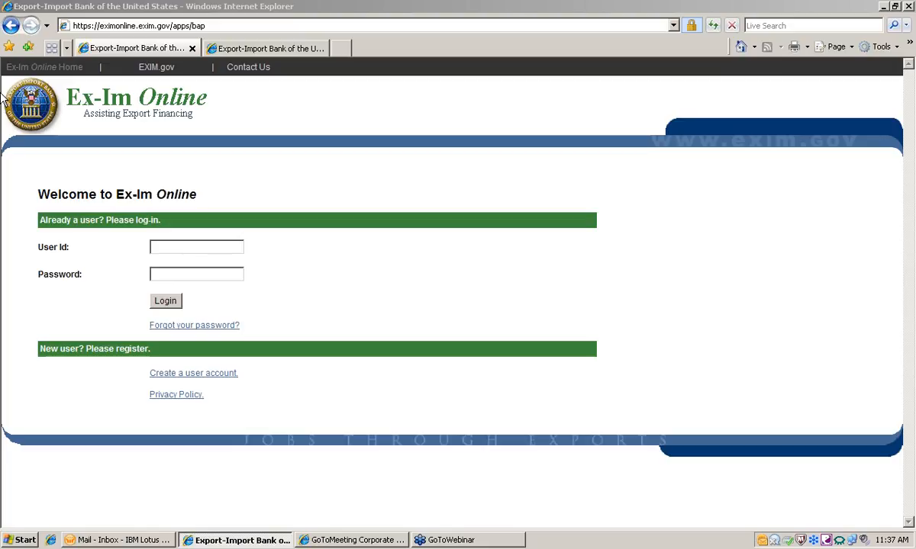
# Log into the Ex-Im Online UAT Edition with the broker's user ID and password.
pyautogui.click(247, 52)
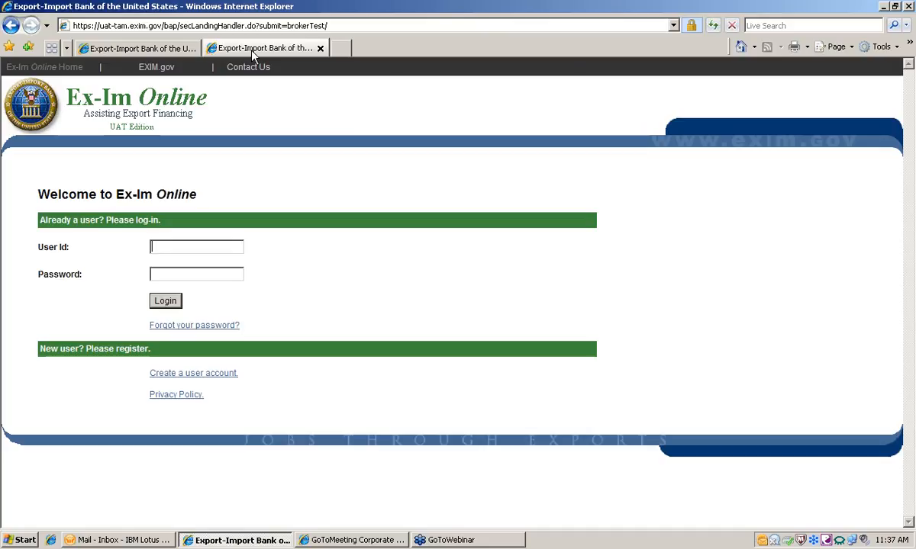
pyautogui.write('eximbroker')
pyautogui.press('Tab')
pyautogui.write('•••••••••••')
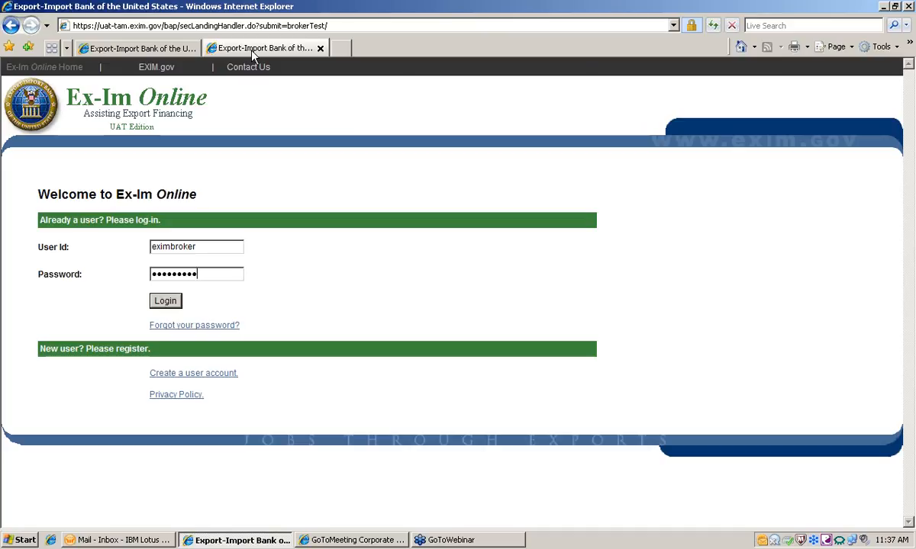
pyautogui.press('Return')
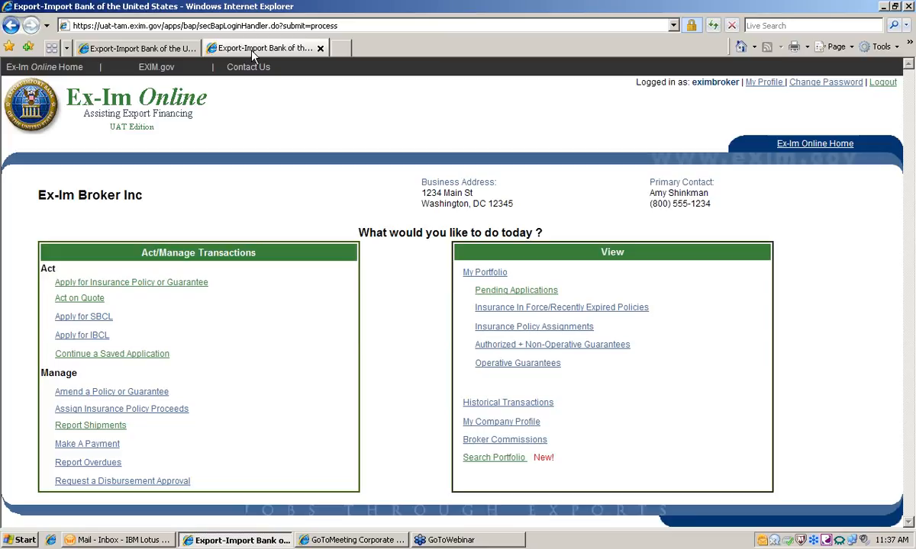
# Start a new insurance policy application for the client UAT Test Company.
pyautogui.click(172, 284)
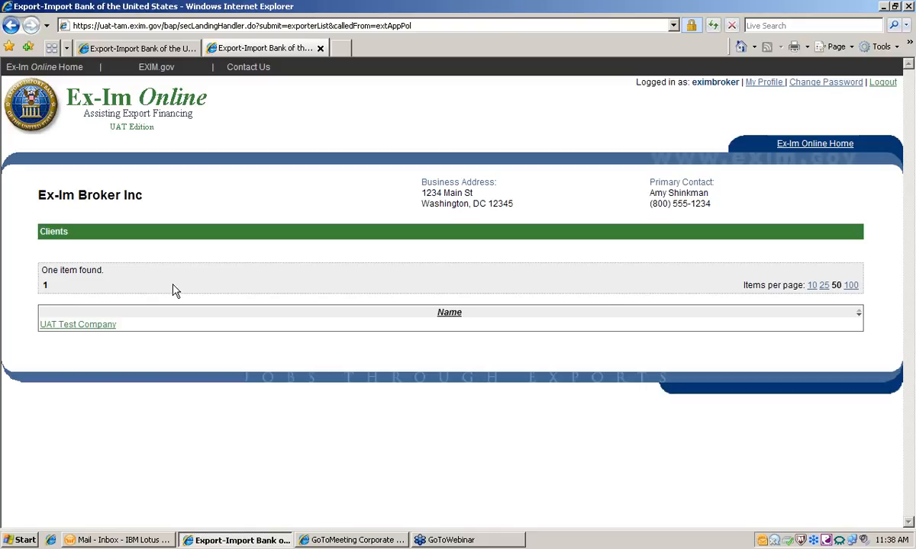
pyautogui.click(90, 325)
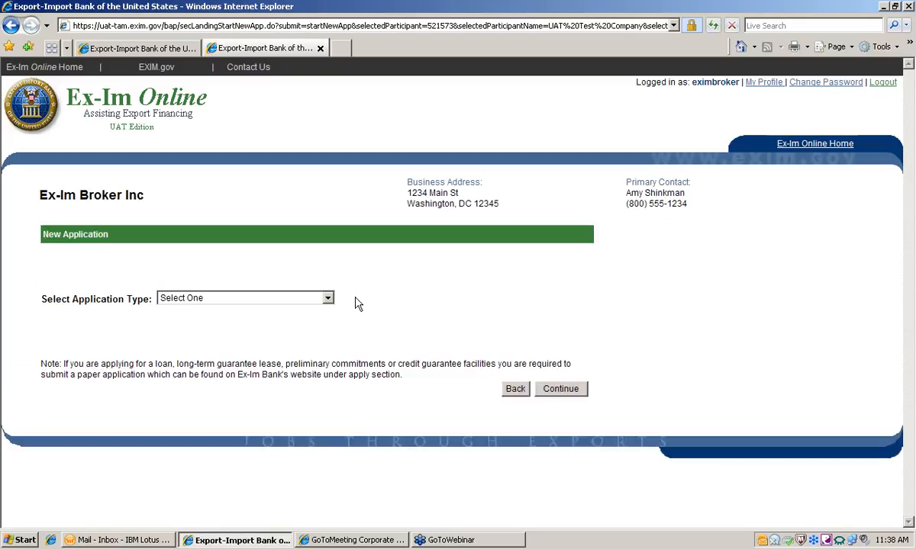
# Create an Exporter short-term single buyer application, tracking # 515737.
pyautogui.click(328, 299)
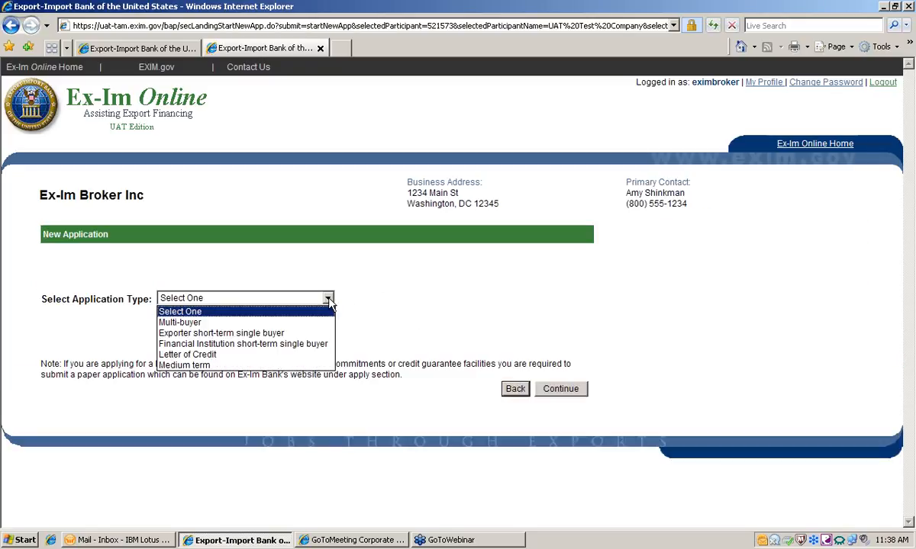
pyautogui.click(324, 339)
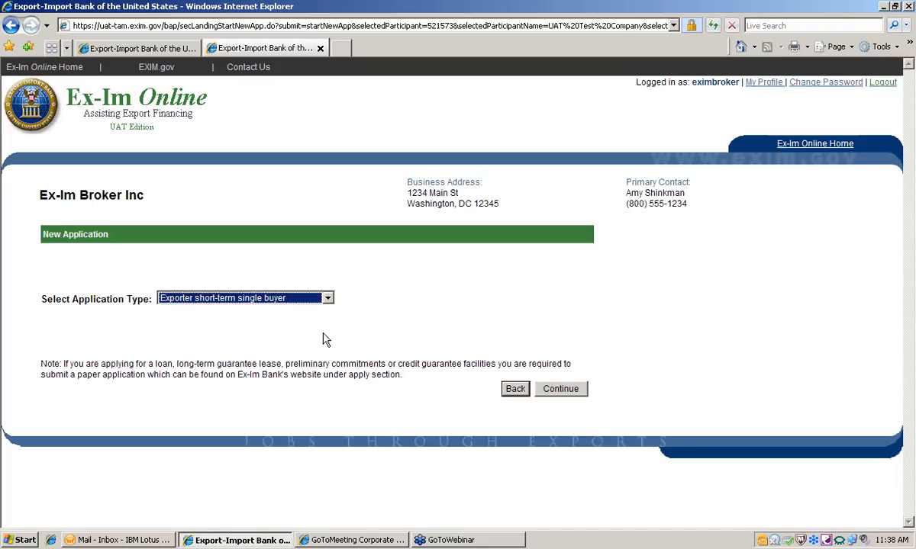
pyautogui.click(568, 391)
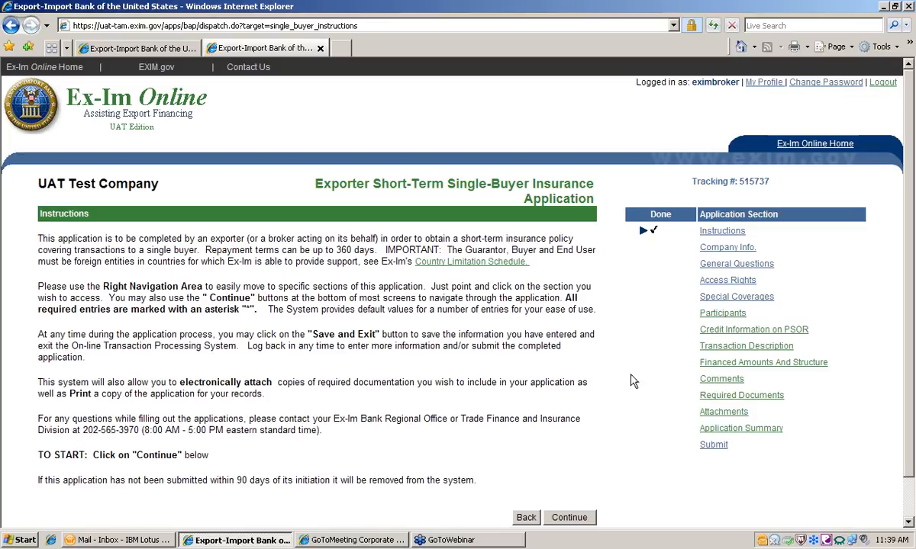
# Continue past the Instructions and Company Info pages to General Questions.
pyautogui.click(577, 519)
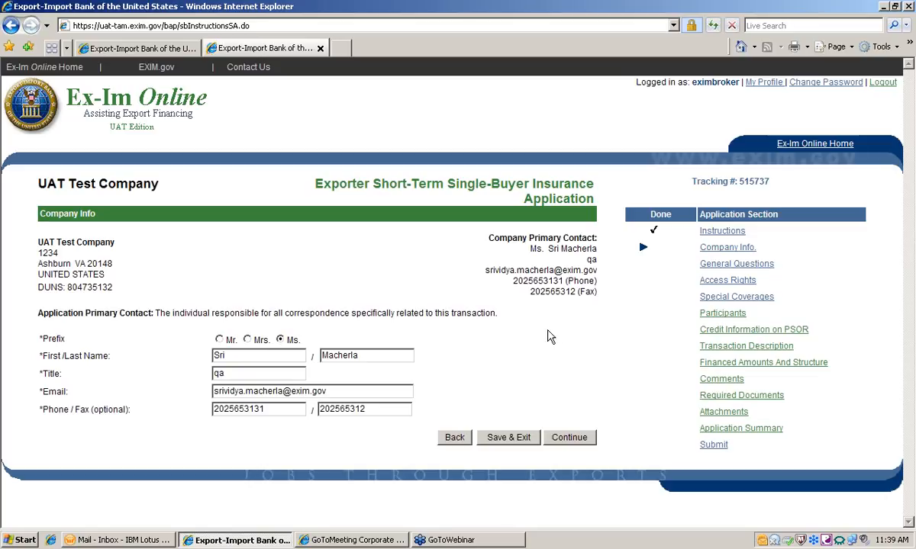
pyautogui.click(580, 441)
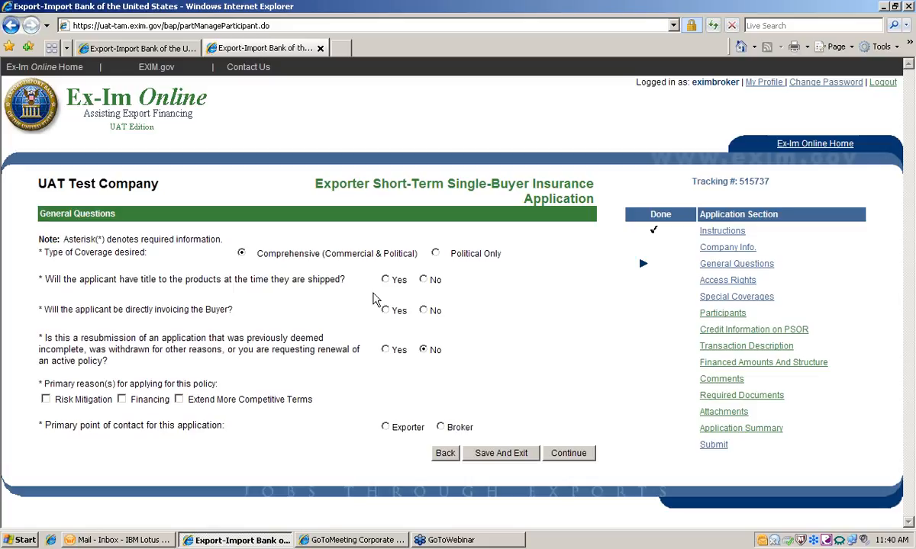
# Answer Yes to holding title and invoicing the buyer, mark Risk Mitigation, and make Broker primary contact.
pyautogui.click(385, 280)
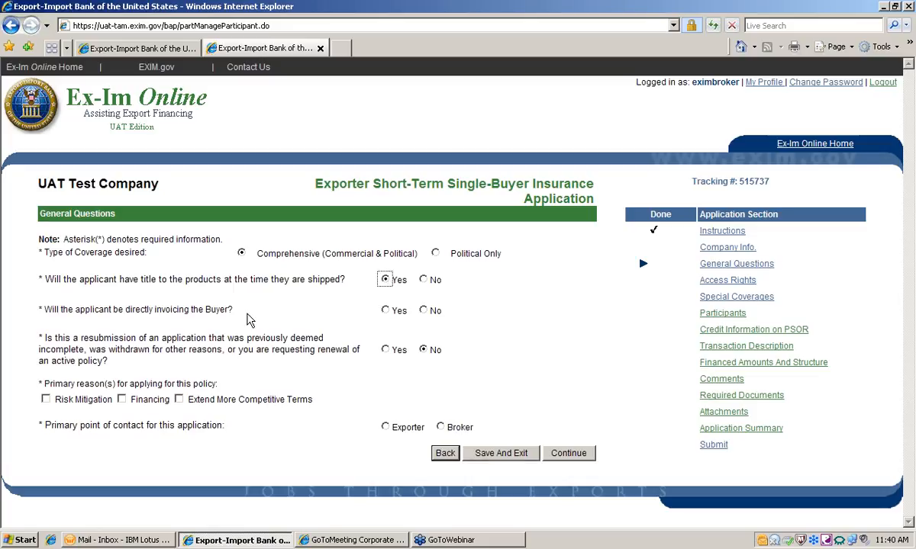
pyautogui.click(384, 311)
pyautogui.click(47, 401)
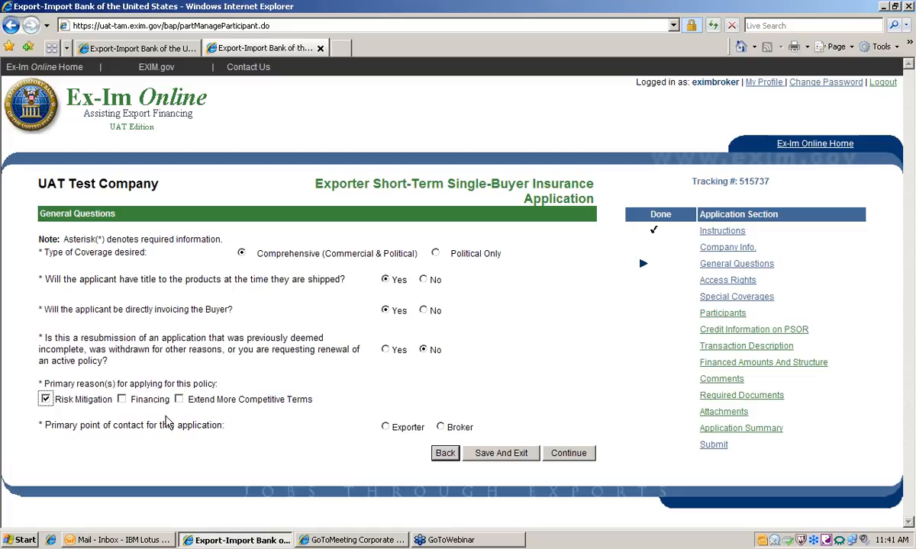
pyautogui.click(441, 428)
pyautogui.click(570, 454)
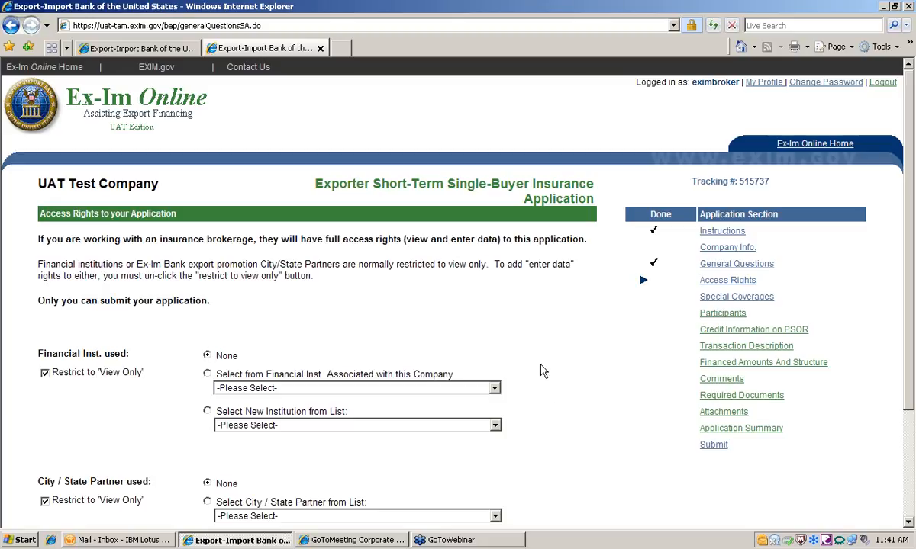
# Find the Financial Inst. list empty and save Access Rights with financial institution set to None.
pyautogui.scroll(-3, 542, 370)
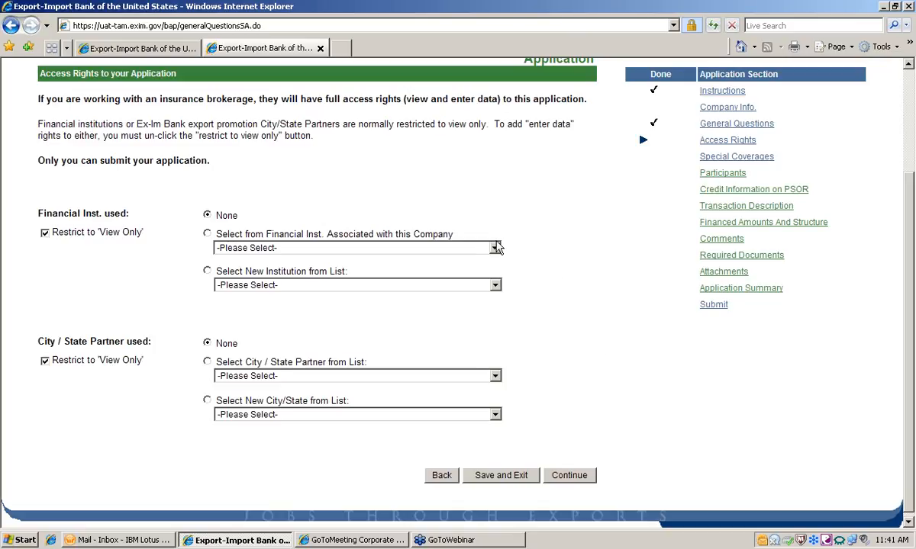
pyautogui.click(469, 248)
pyautogui.click(490, 262)
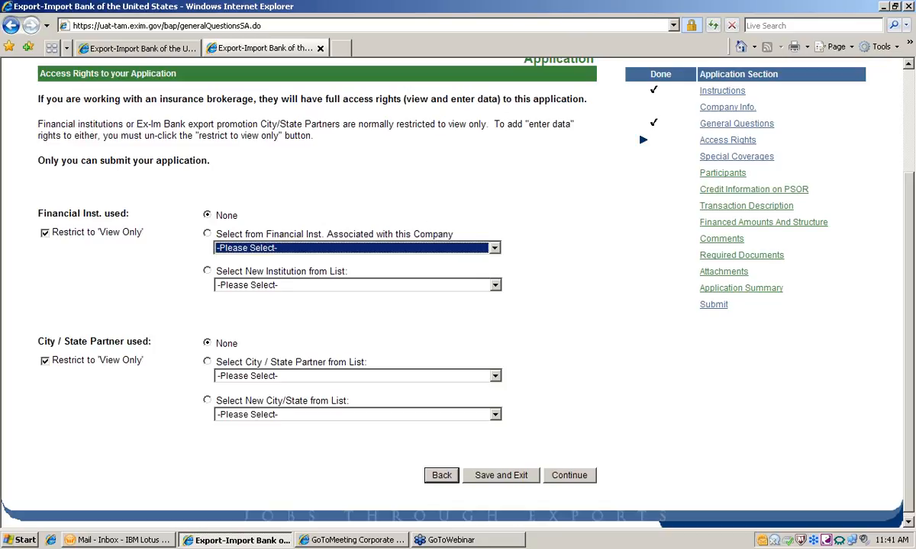
pyautogui.click(207, 233)
pyautogui.click(494, 248)
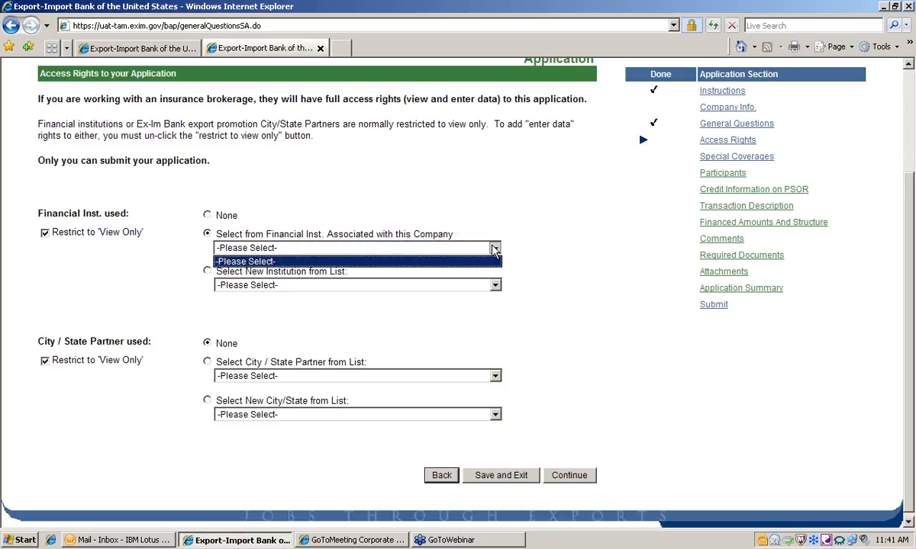
pyautogui.click(363, 190)
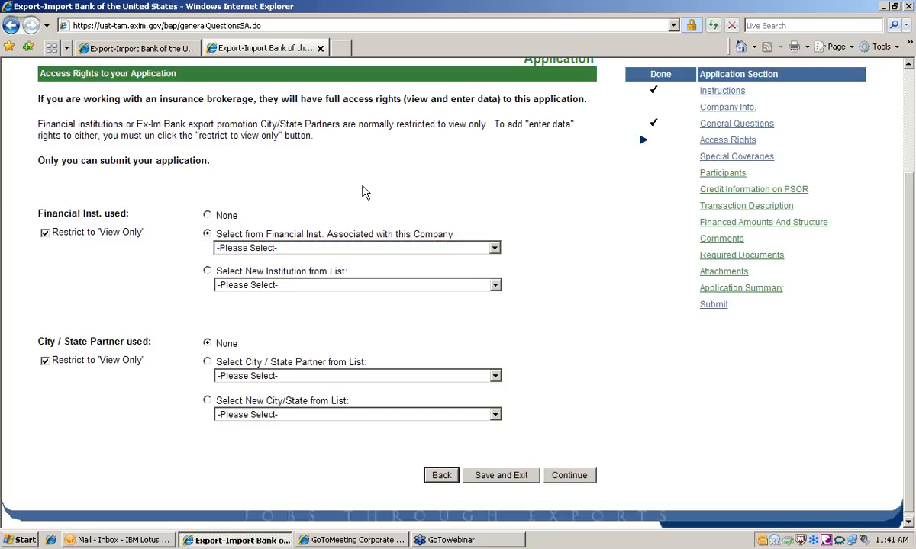
pyautogui.click(211, 216)
pyautogui.click(579, 480)
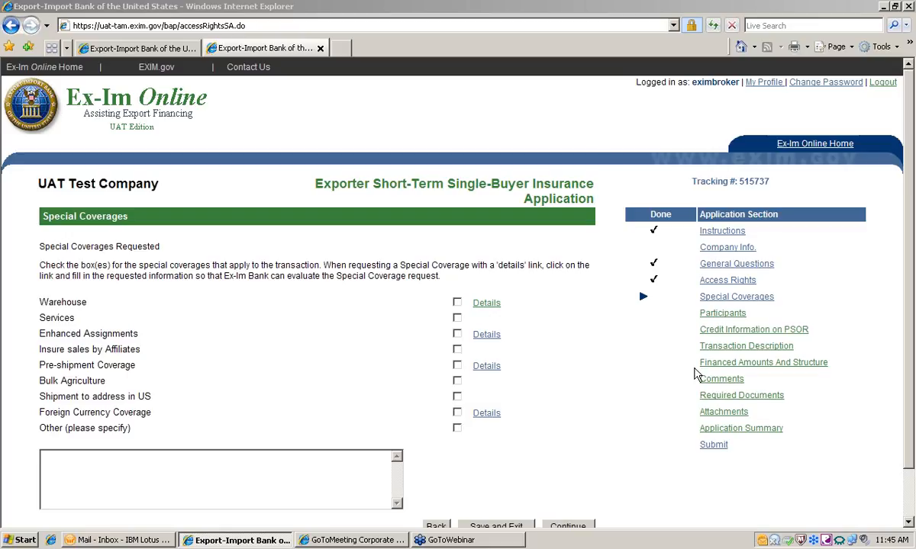
# Submit Special Coverages with none requested and choose Use New Participant on the Participants list.
pyautogui.click(583, 528)
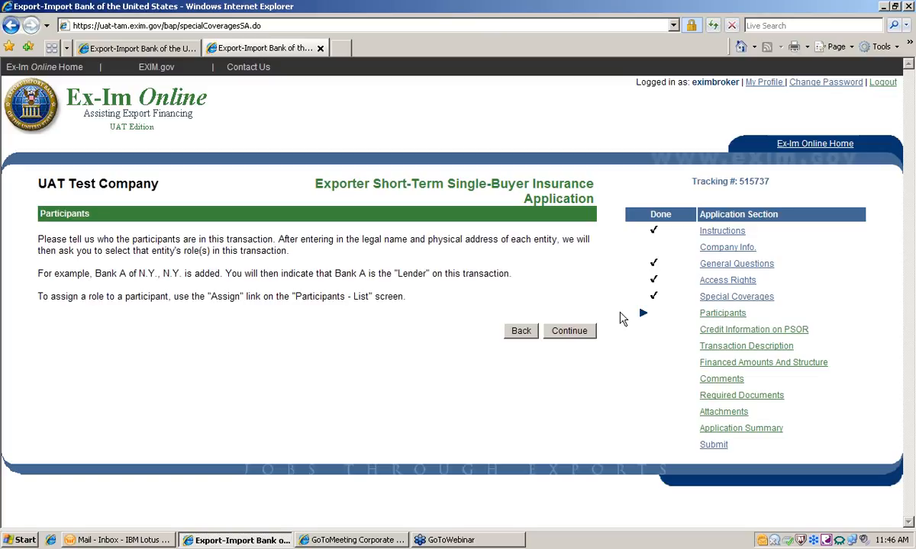
pyautogui.click(591, 335)
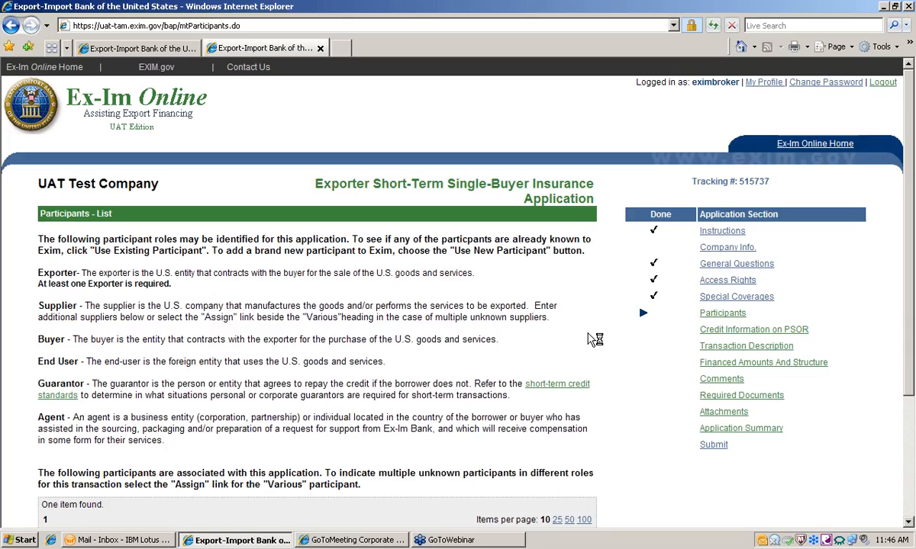
pyautogui.scroll(-5, 555, 285)
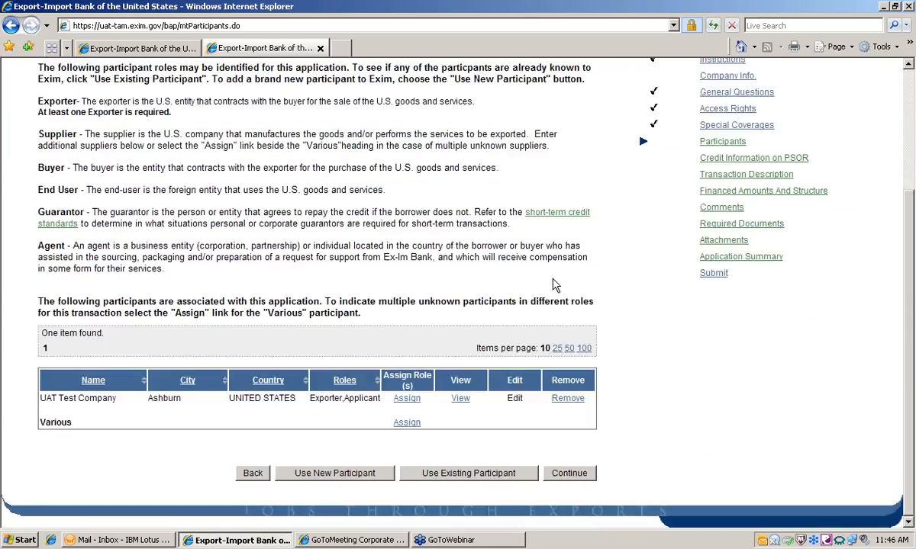
pyautogui.scroll(4, 554, 284)
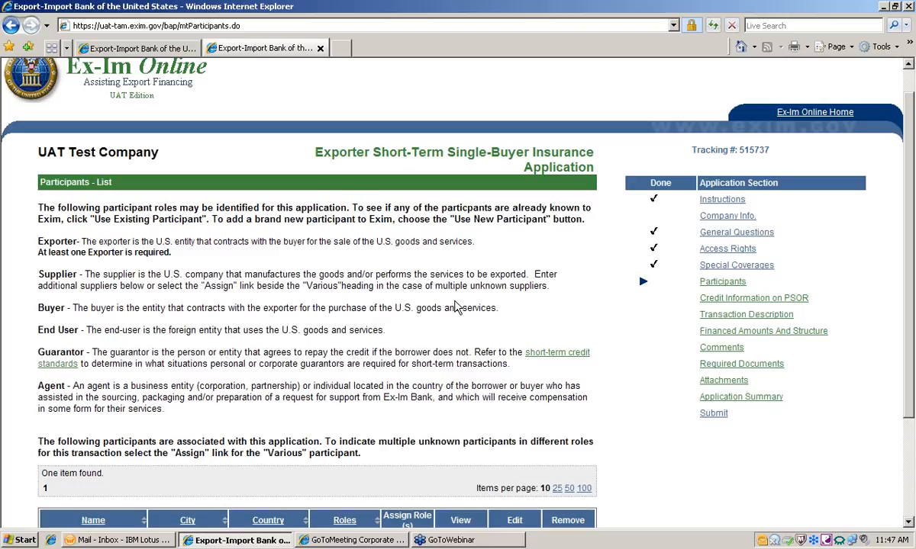
pyautogui.scroll(-2, 456, 305)
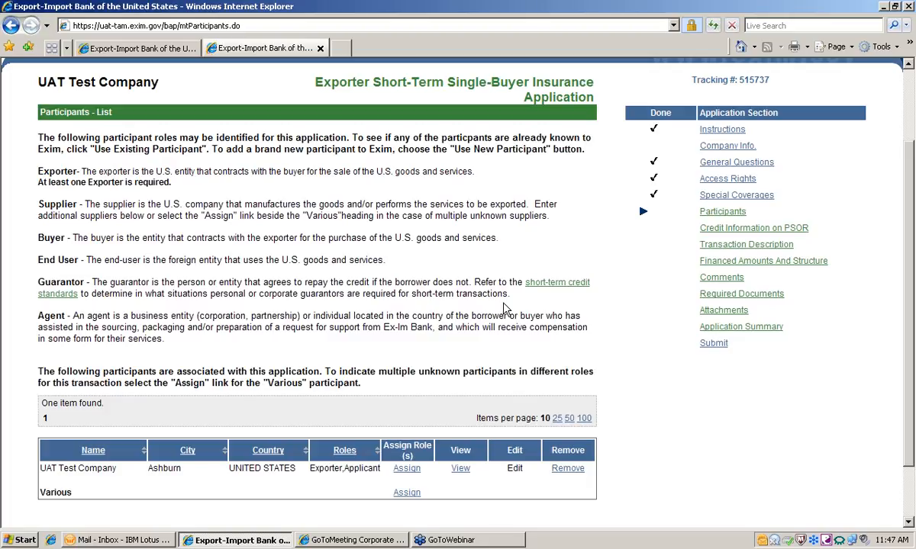
pyautogui.scroll(-3, 525, 319)
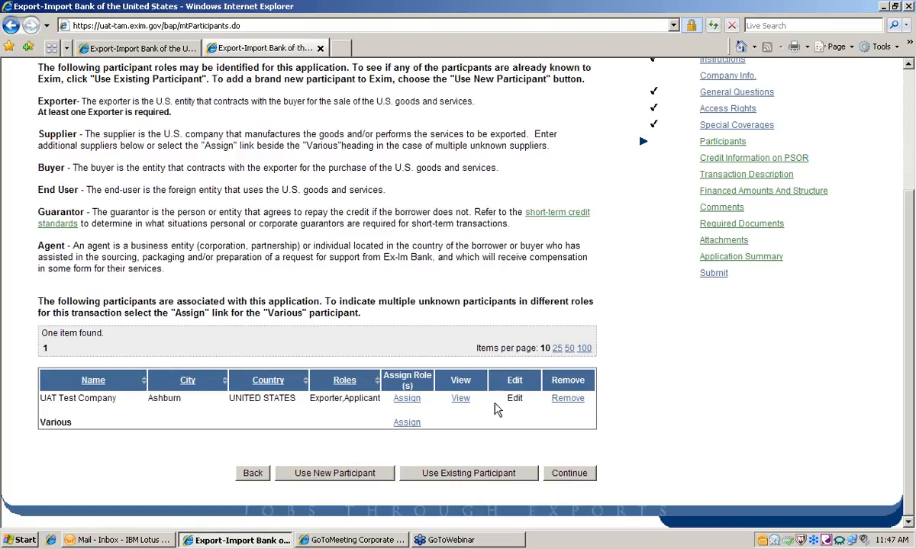
pyautogui.click(369, 475)
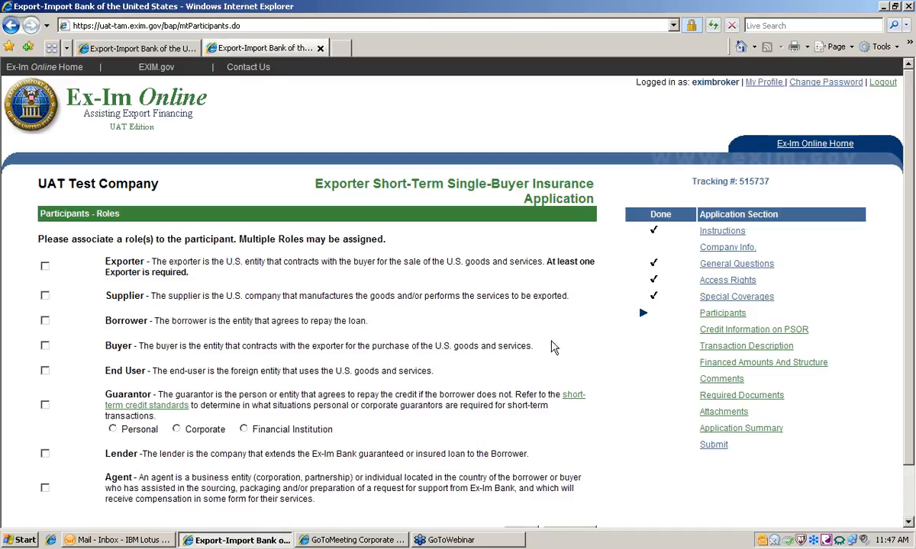
# Give the new participant the Buyer role and continue to the Add Entity form.
pyautogui.scroll(-3, 553, 347)
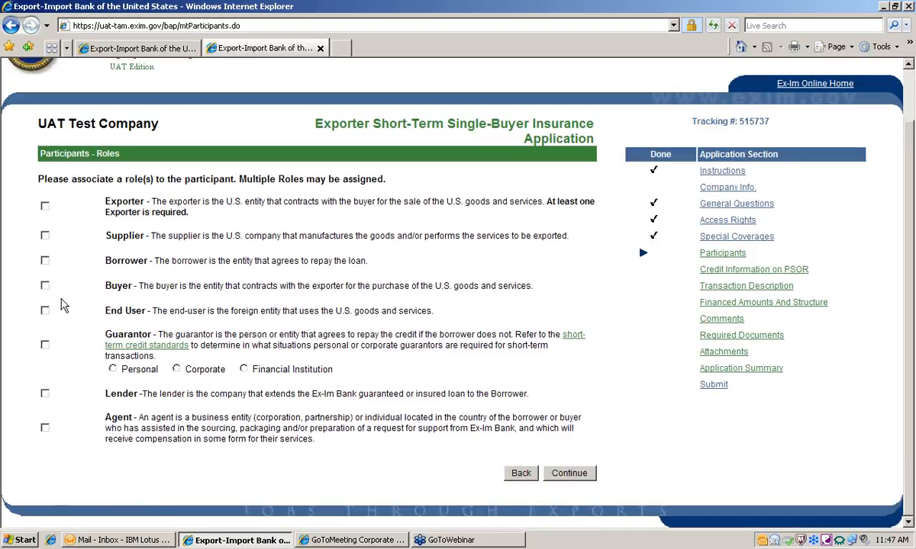
pyautogui.click(45, 286)
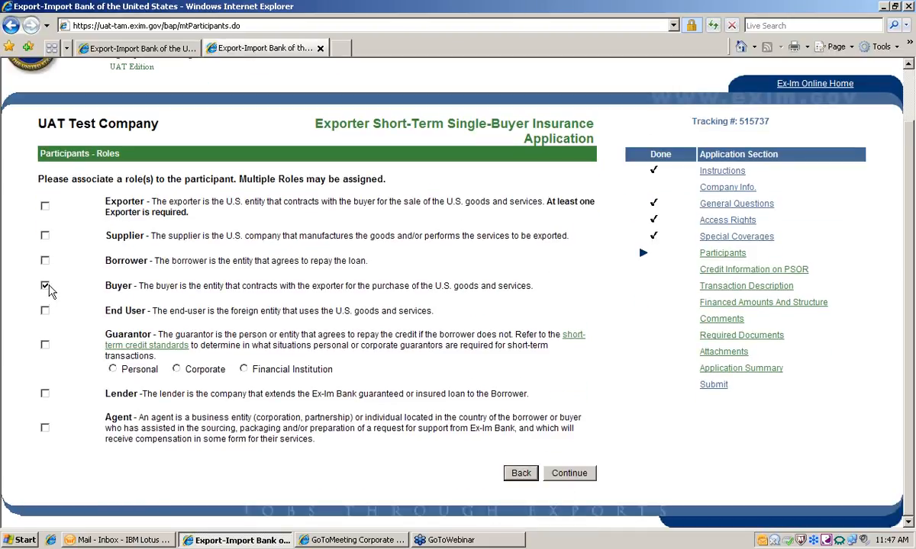
pyautogui.click(591, 477)
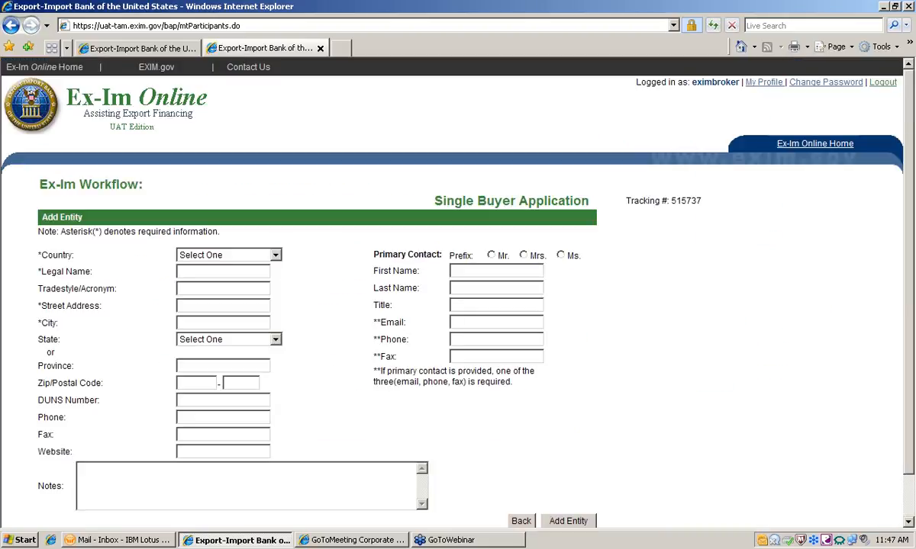
# Add buyer American Beer Distribution, Mumbai, INDIA, with its street address as a new entity.
pyautogui.click(275, 258)
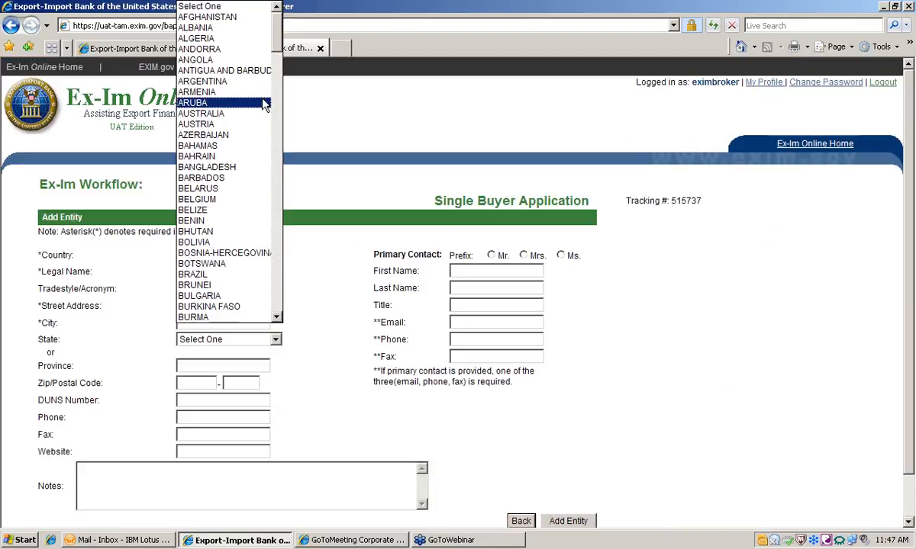
pyautogui.moveTo(279, 38); pyautogui.dragTo(275, 128)
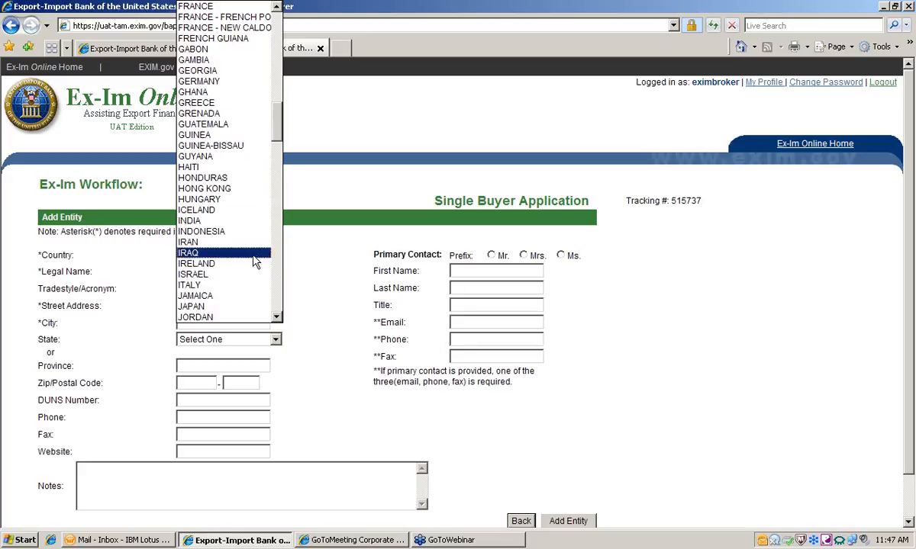
pyautogui.click(254, 227)
pyautogui.press('Tab')
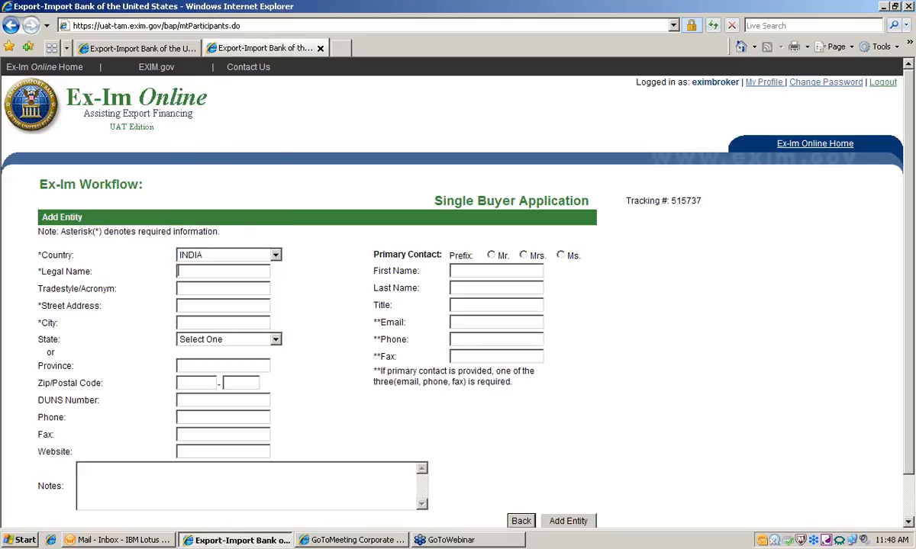
pyautogui.write('American Beer Distribution')
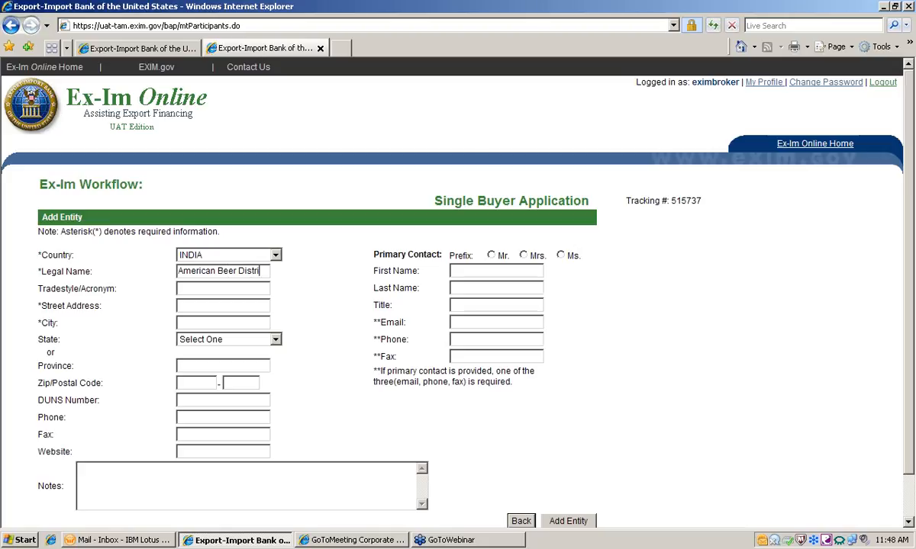
pyautogui.press('Tab')
pyautogui.press('Tab')
pyautogui.write('1 Commo')
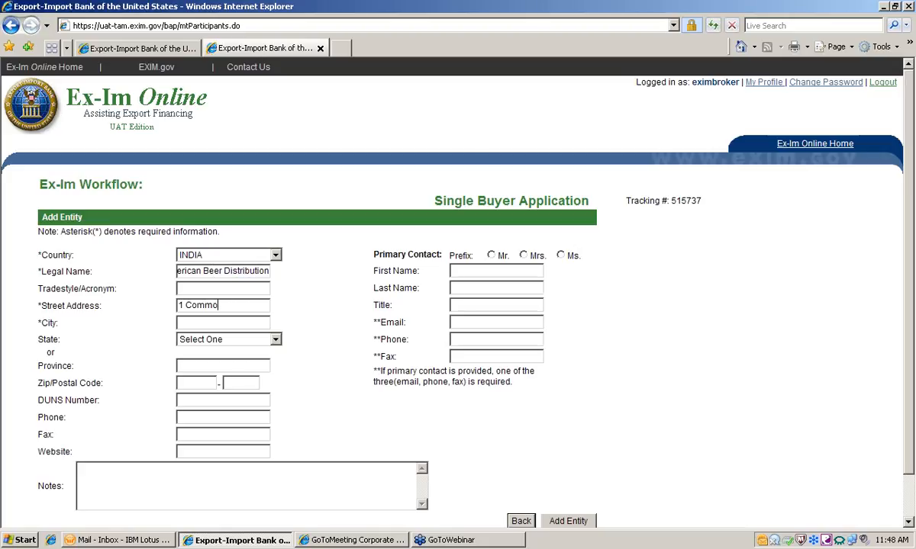
pyautogui.write('nwealth Ave')
pyautogui.press('Tab')
pyautogui.write('Mumbai')
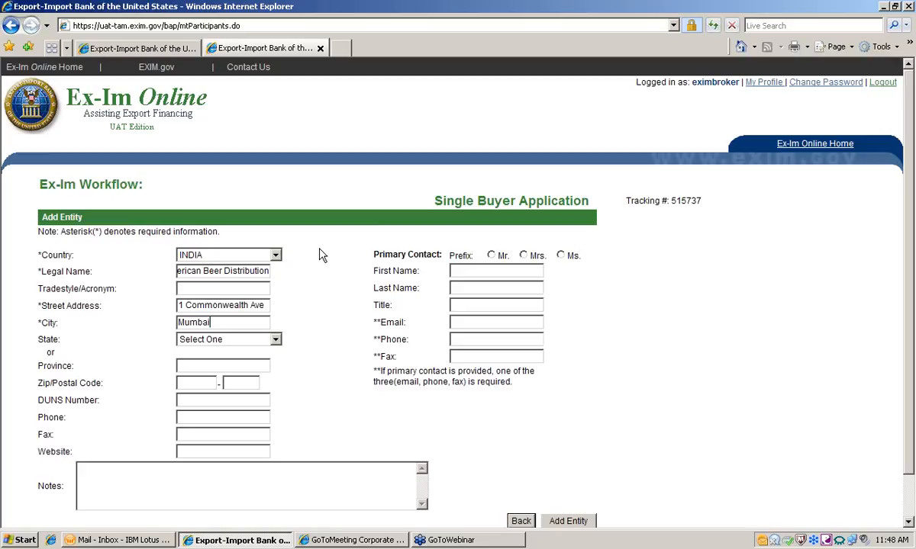
pyautogui.scroll(-2, 323, 252)
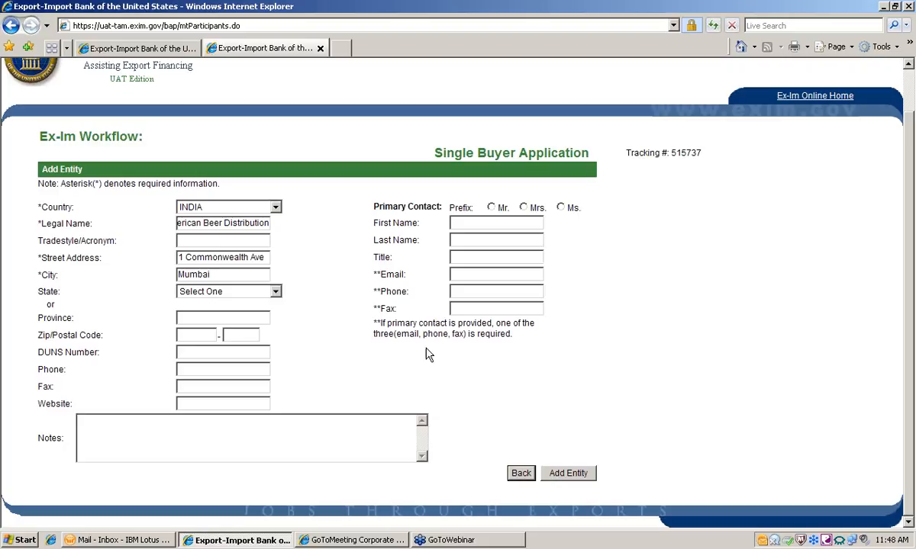
pyautogui.click(583, 476)
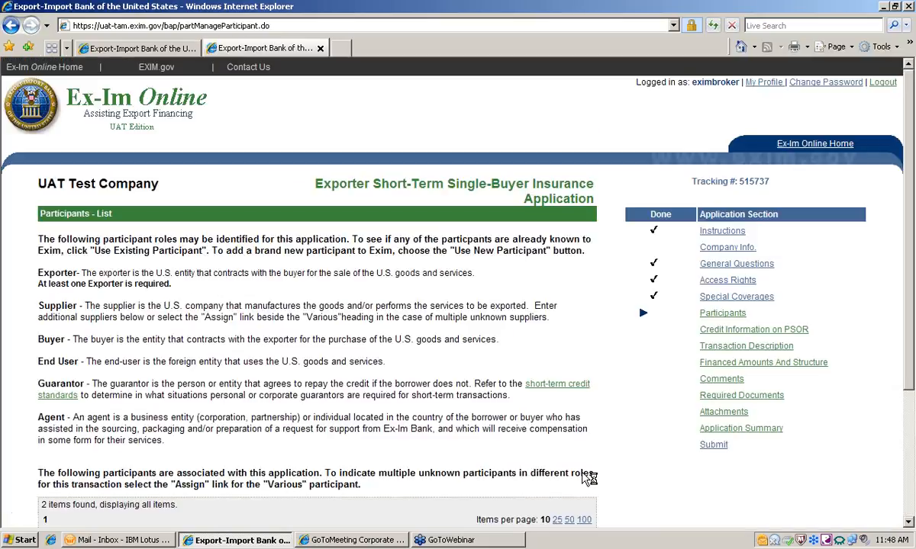
# Review the participants table showing American Beer Distribution as Buyer and continue.
pyautogui.scroll(-4, 567, 410)
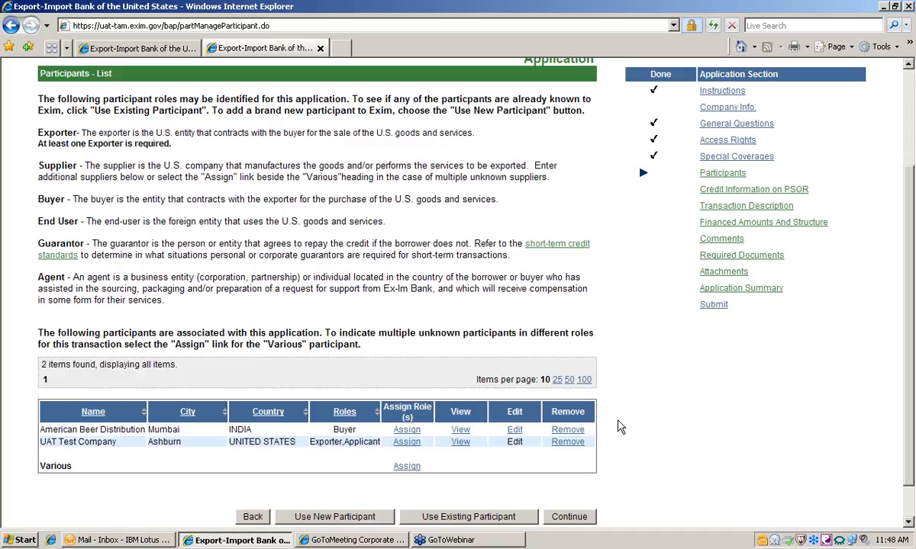
pyautogui.click(586, 521)
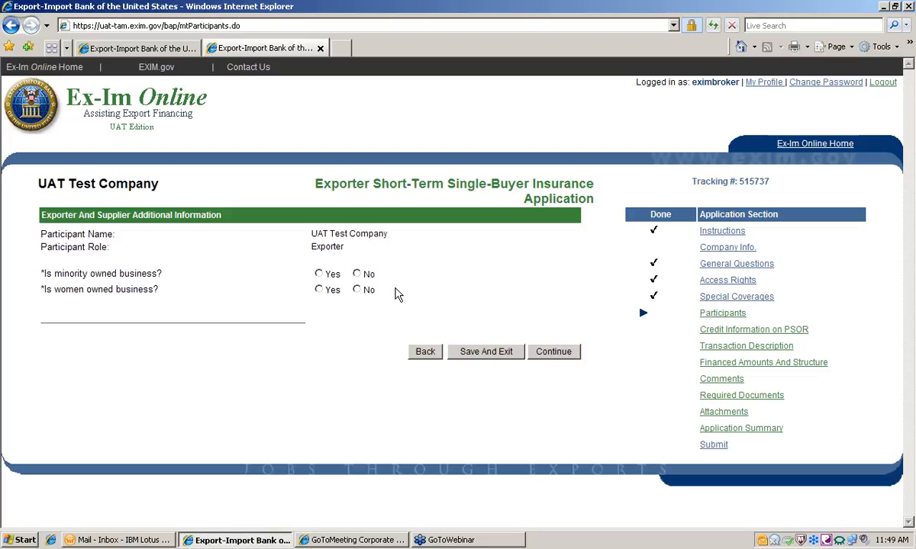
# Answer Yes to minority owned and No to women owned, then continue.
pyautogui.click(321, 276)
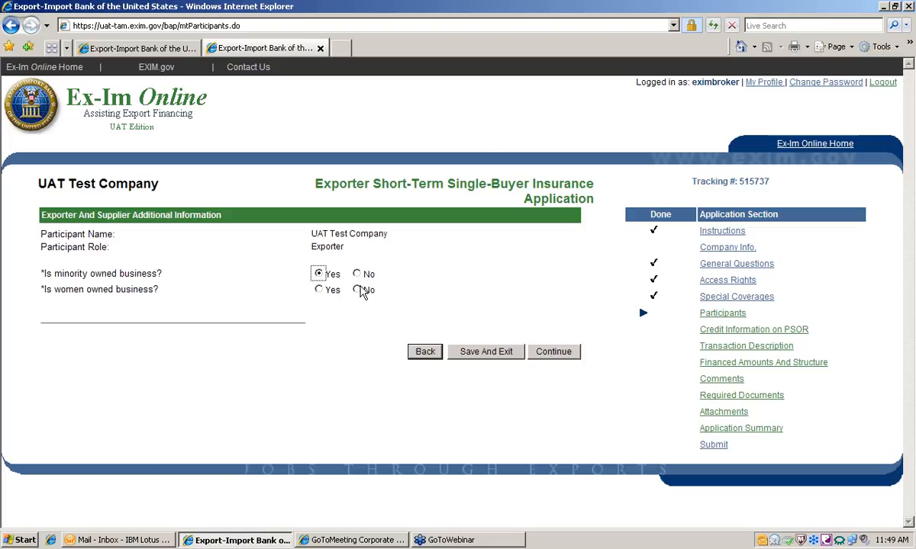
pyautogui.click(359, 291)
pyautogui.click(562, 355)
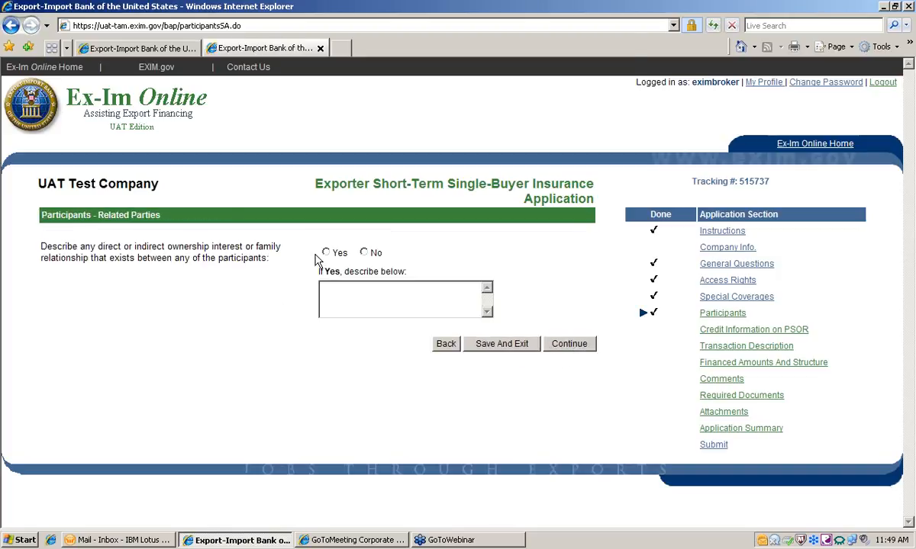
# Answer No to any ownership or family relationship between participants and continue.
pyautogui.click(364, 254)
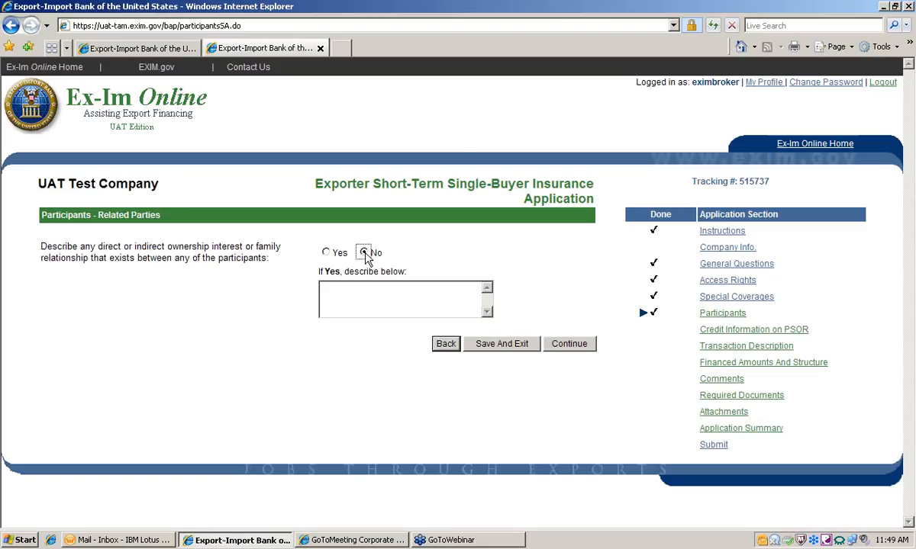
pyautogui.click(566, 343)
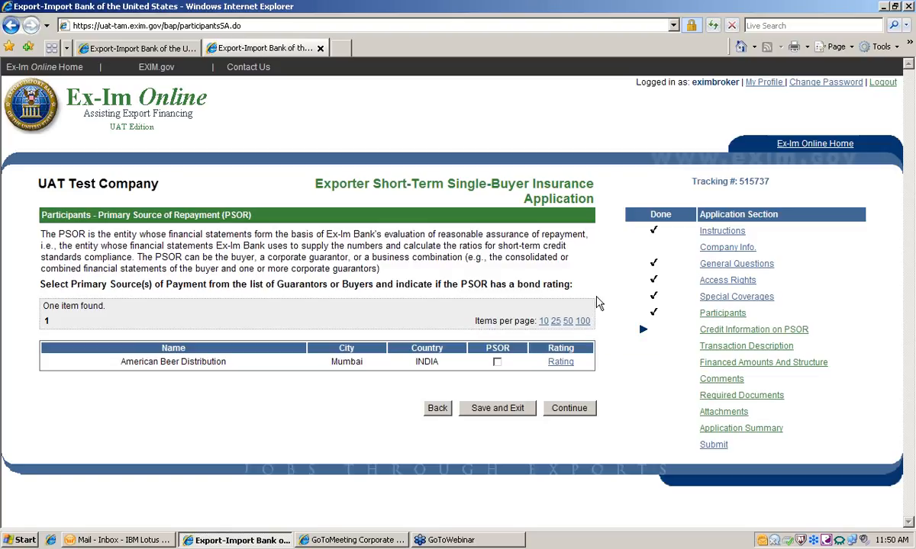
# Make American Beer Distribution the primary source of repayment and open its Credit Information.
pyautogui.click(497, 363)
pyautogui.click(570, 410)
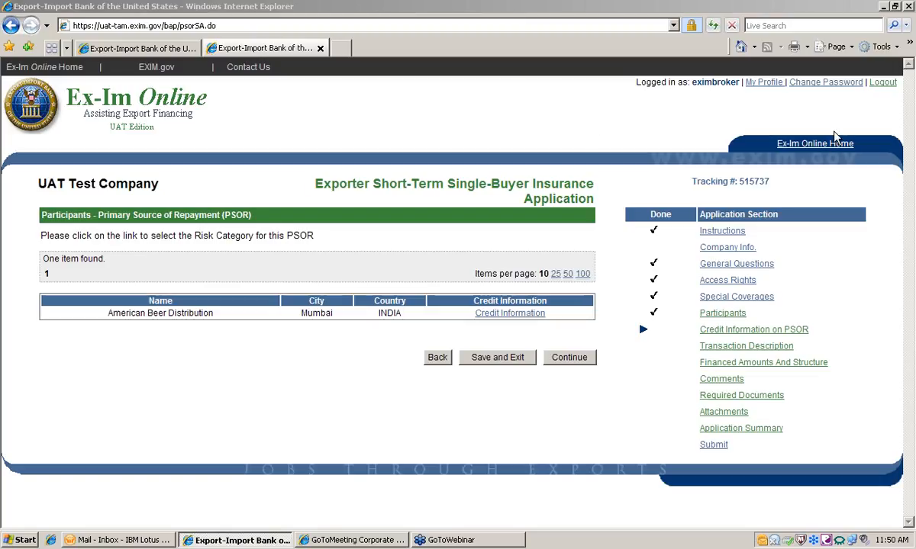
pyautogui.click(530, 314)
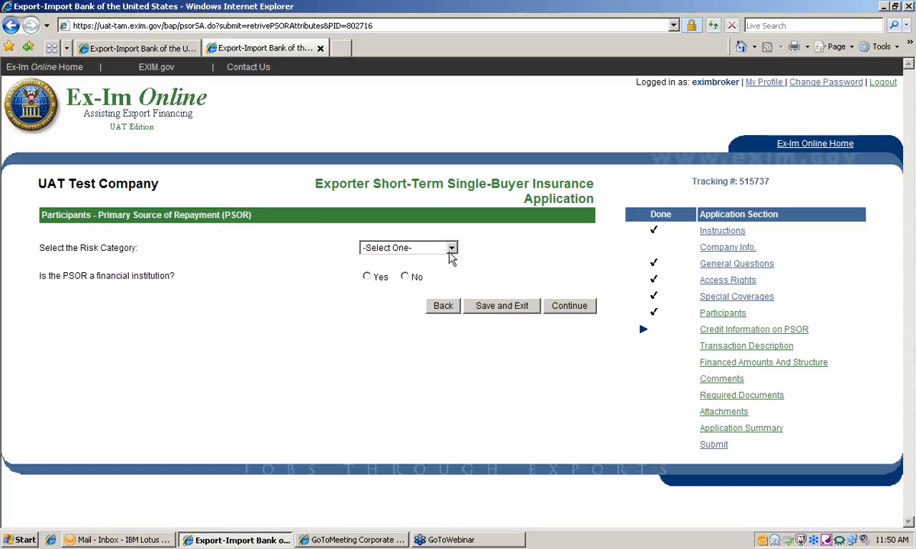
# Set the PSOR risk category to Private and answer No to financial institution.
pyautogui.click(452, 250)
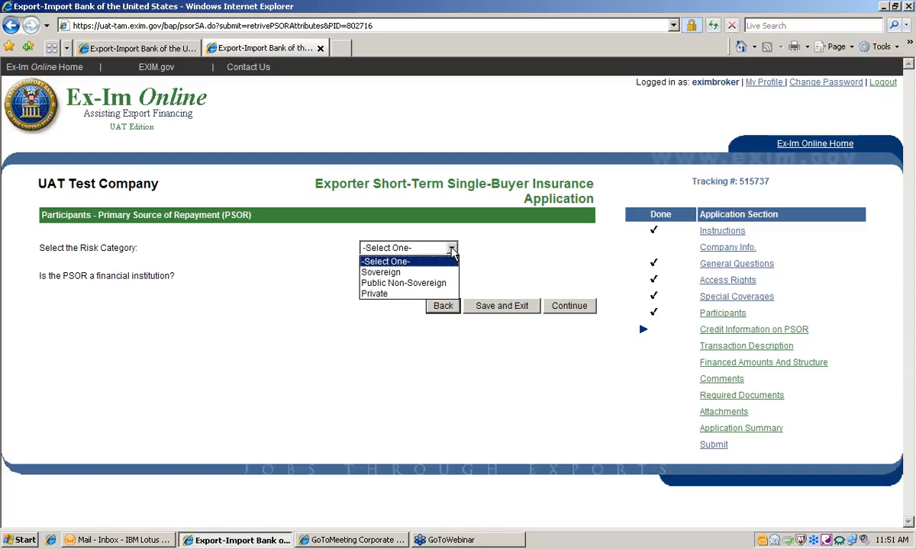
pyautogui.click(443, 294)
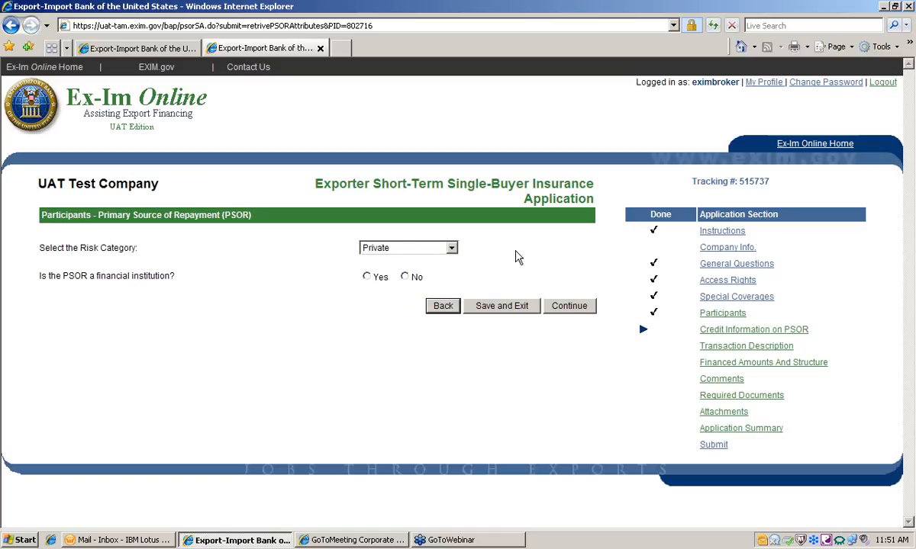
pyautogui.click(405, 278)
# Save the risk details, answer Yes to prior buyer experience, enter first sale 12/2010 and first credit sale 06/2011.
pyautogui.click(569, 306)
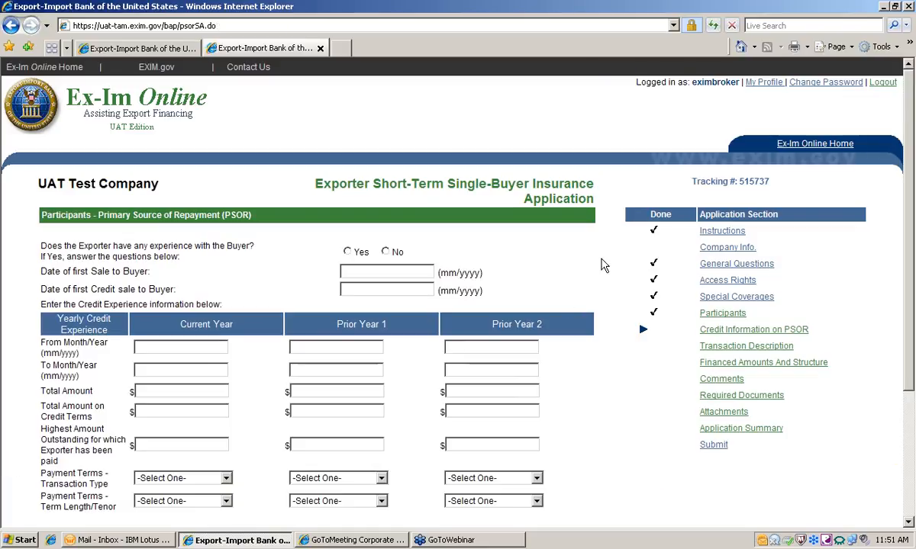
pyautogui.scroll(-3, 576, 303)
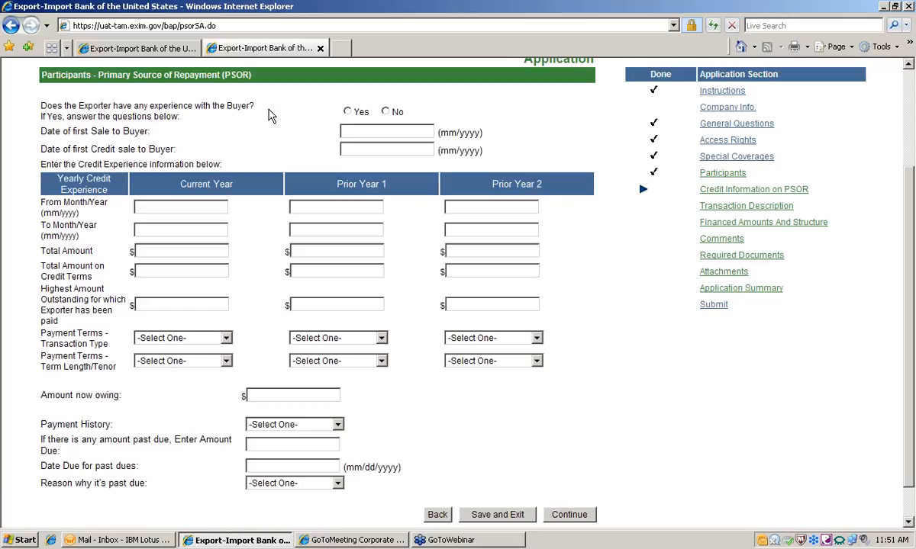
pyautogui.click(347, 112)
pyautogui.click(362, 131)
pyautogui.write('12/2010')
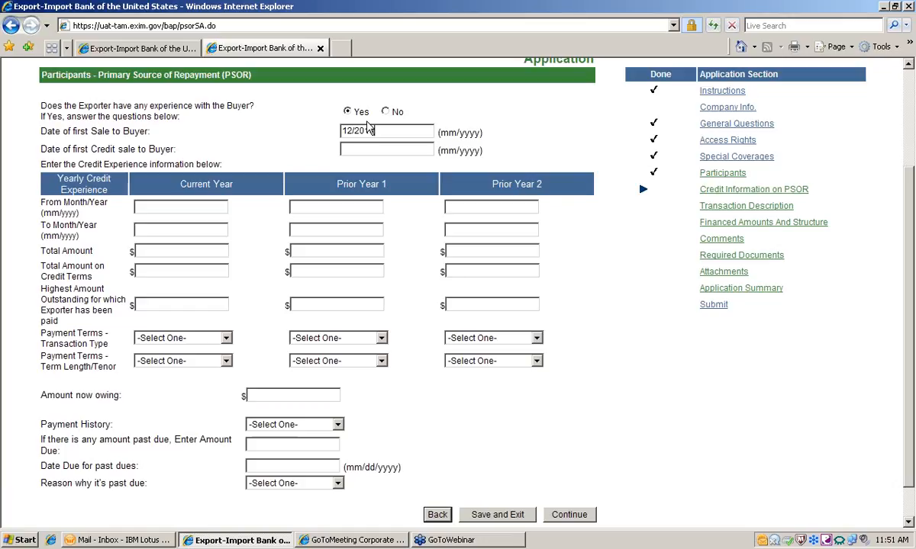
pyautogui.press('Tab')
pyautogui.write('06/2011')
# Enter 12/2010 as the current year's From Month/Year.
pyautogui.click(138, 206)
pyautogui.write('12')
pyautogui.write('/2010')
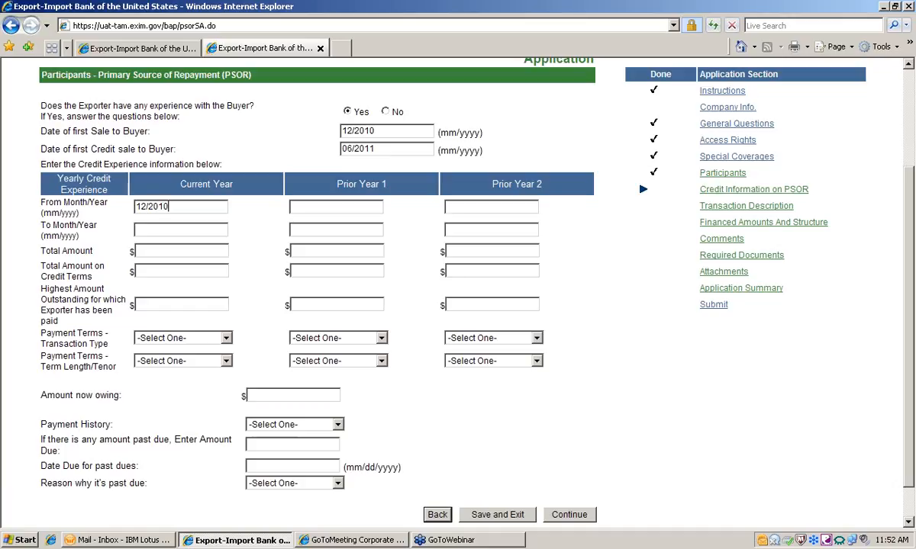
pyautogui.press('Tab')
# Fill the current year as 06/2011–11/2011, total 300000, credit terms 100000, highest outstanding 20000.
pyautogui.moveTo(168, 206); pyautogui.dragTo(136, 206)
pyautogui.write('06/2011')
pyautogui.press('Tab')
pyautogui.write('11/2011')
pyautogui.press('Tab')
pyautogui.write('300000')
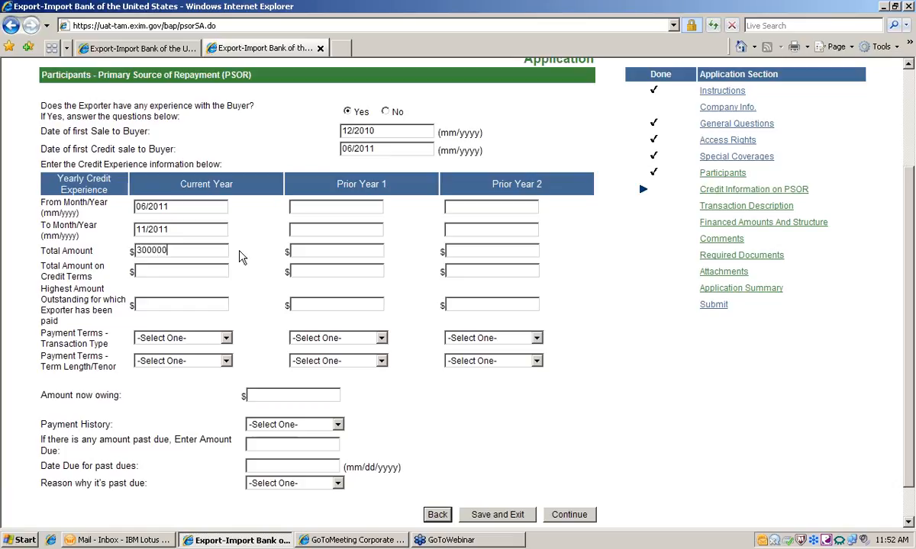
pyautogui.press('Tab')
pyautogui.write('100000')
pyautogui.click(167, 302)
pyautogui.write('20000')
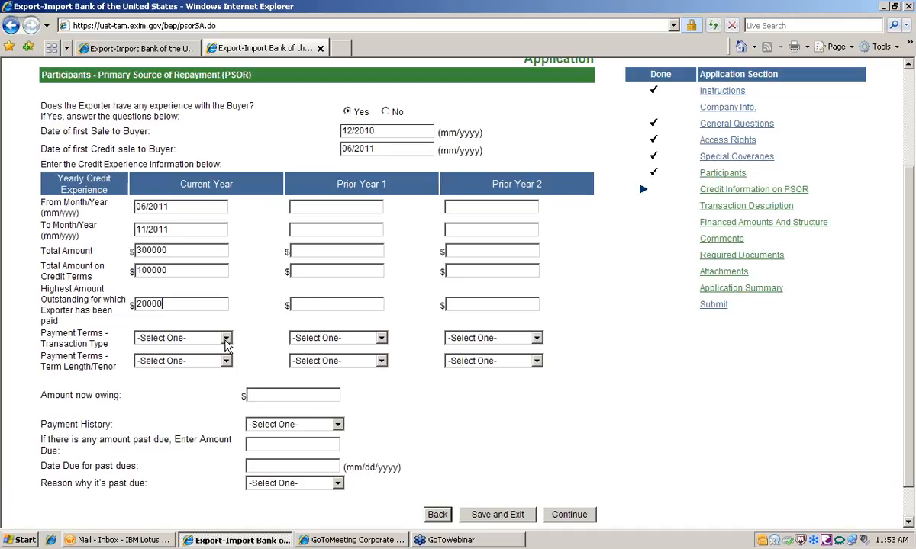
# Choose Open Acct/Drafts with 61-90 terms, 100000 now owing, 1-30 days slow, 0 past due.
pyautogui.click(225, 340)
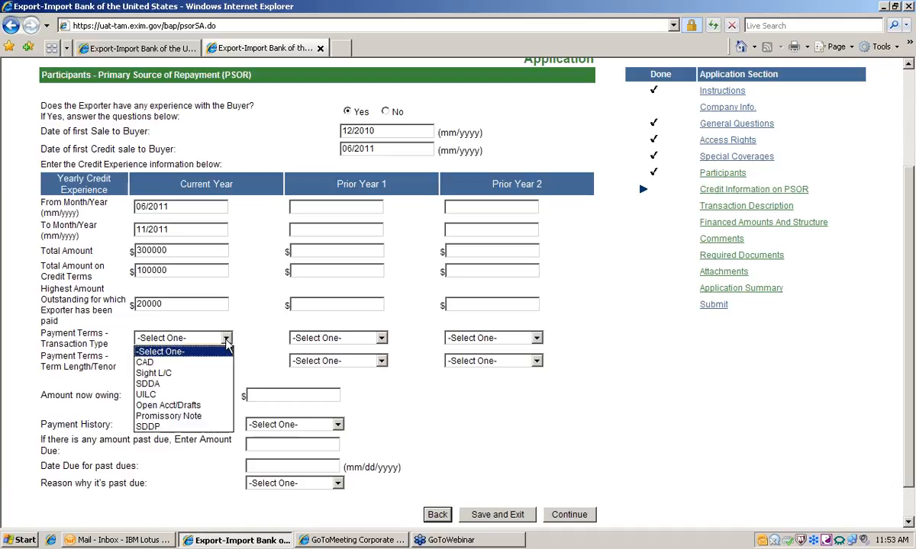
pyautogui.click(206, 405)
pyautogui.click(225, 362)
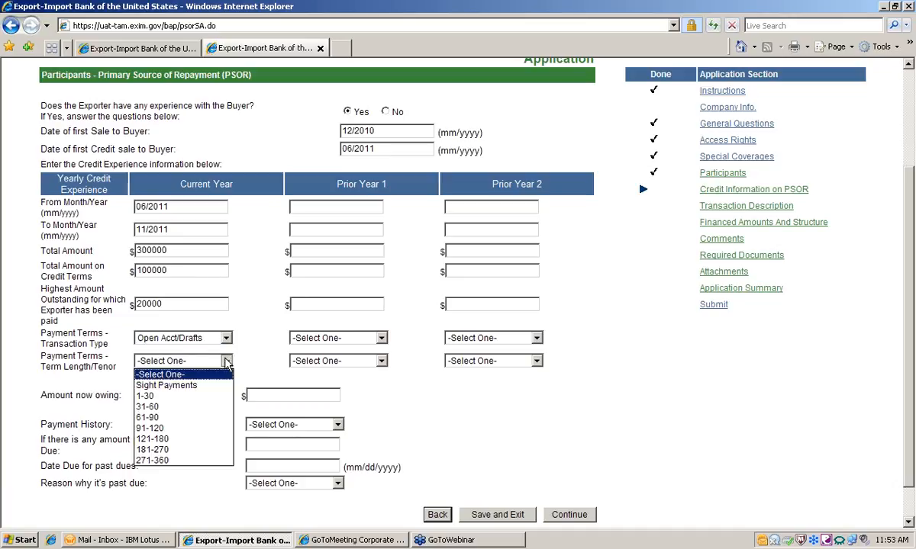
pyautogui.click(208, 418)
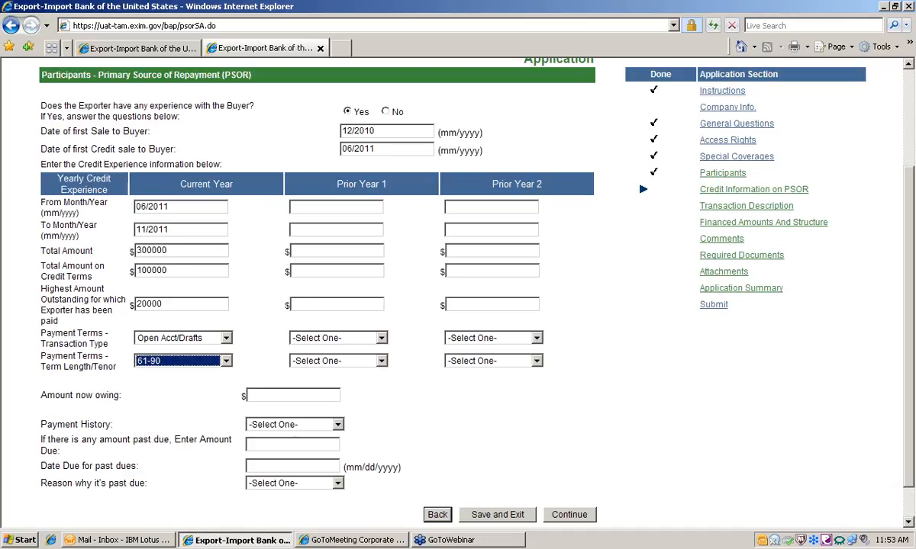
pyautogui.click(259, 390)
pyautogui.write('100000')
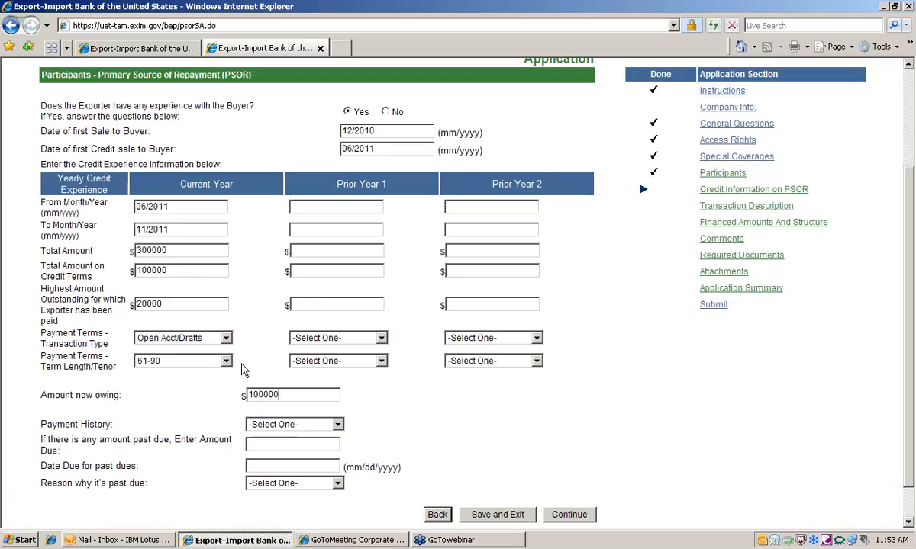
pyautogui.click(337, 425)
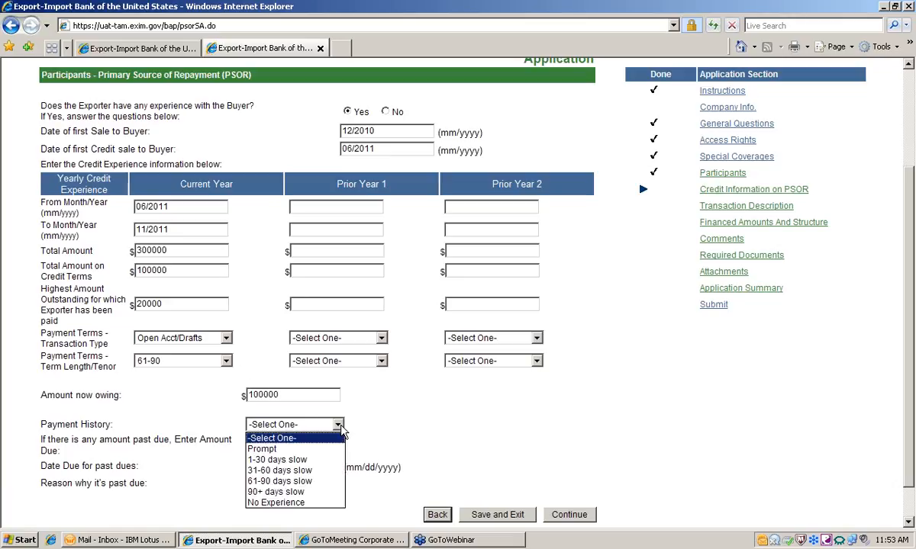
pyautogui.click(313, 459)
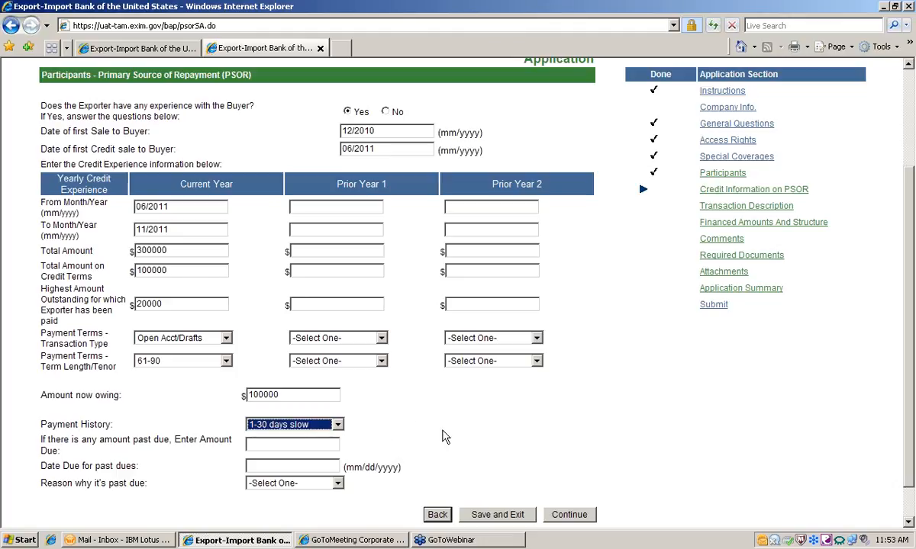
pyautogui.press('Tab')
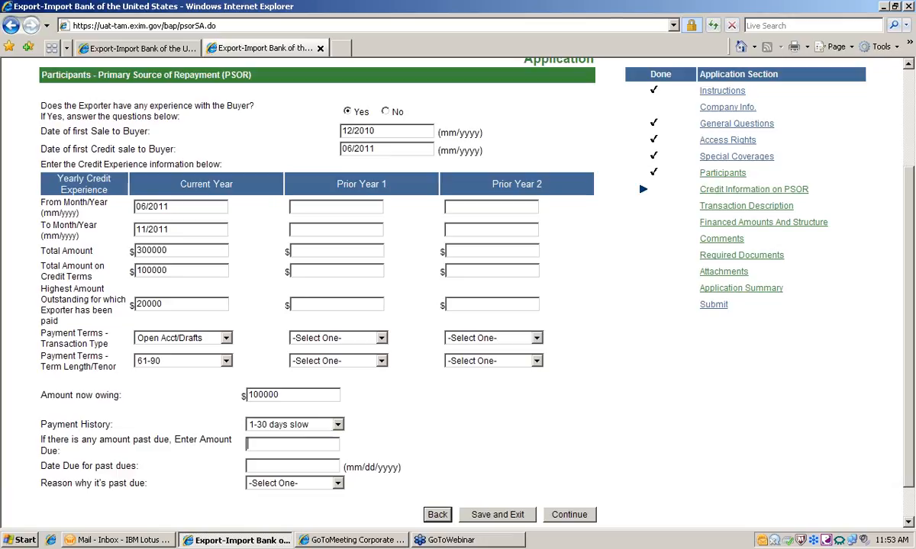
pyautogui.write('0')
pyautogui.click(267, 466)
pyautogui.scroll(-1, 540, 447)
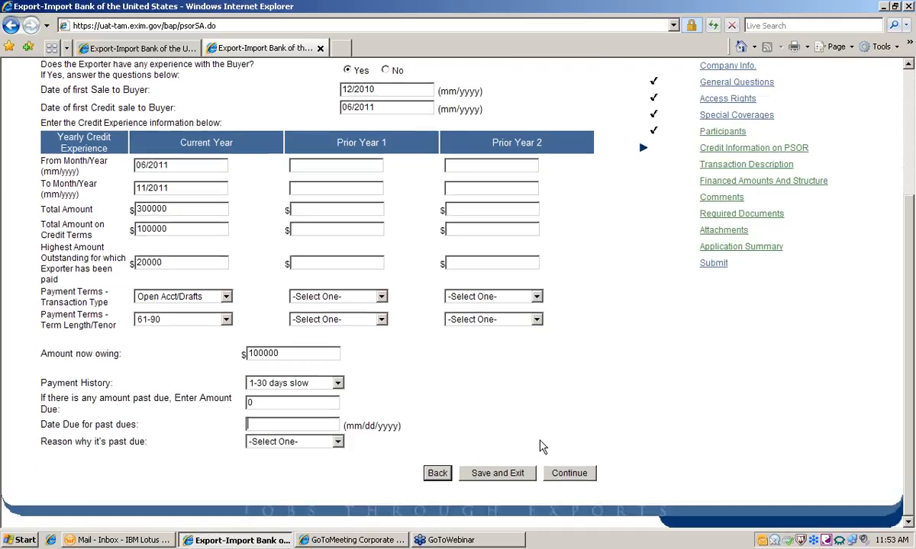
# Save the PSOR credit information, continue past the PSOR list, and start a new product.
pyautogui.click(589, 476)
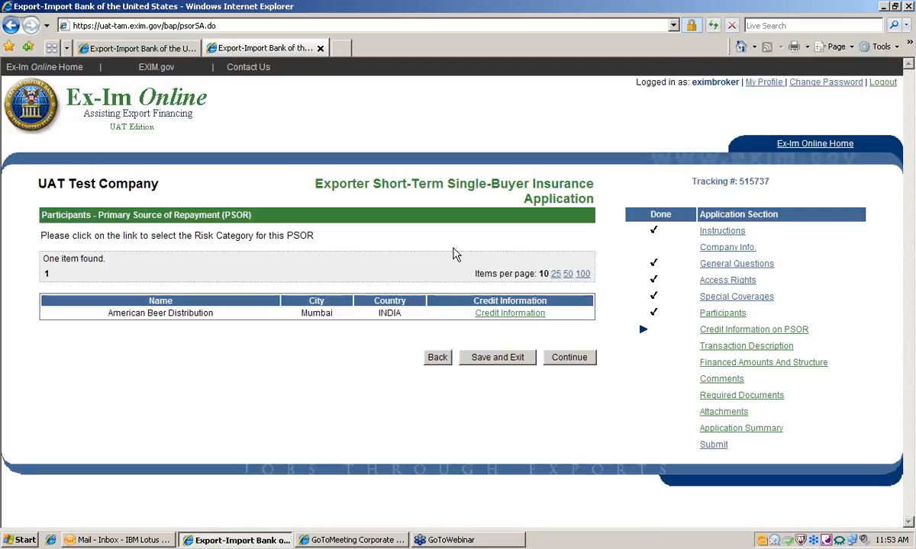
pyautogui.click(571, 358)
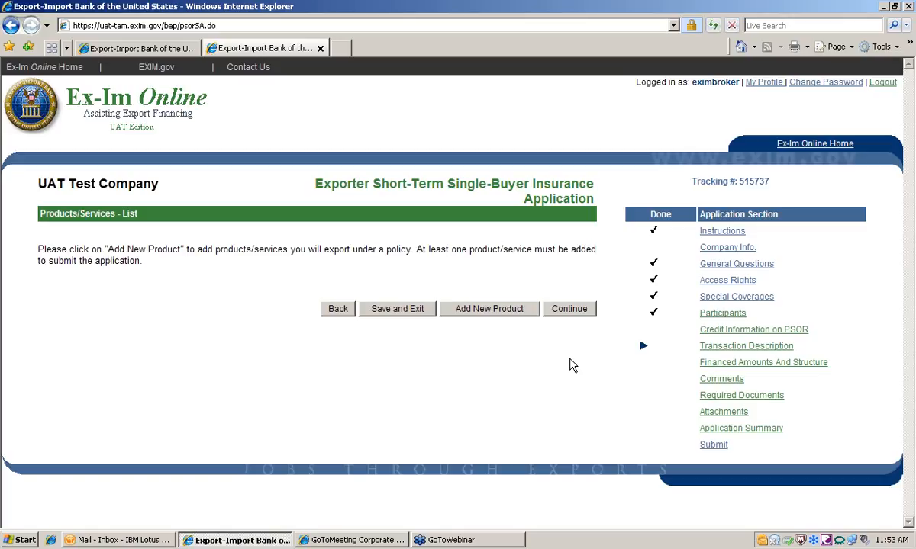
pyautogui.click(501, 313)
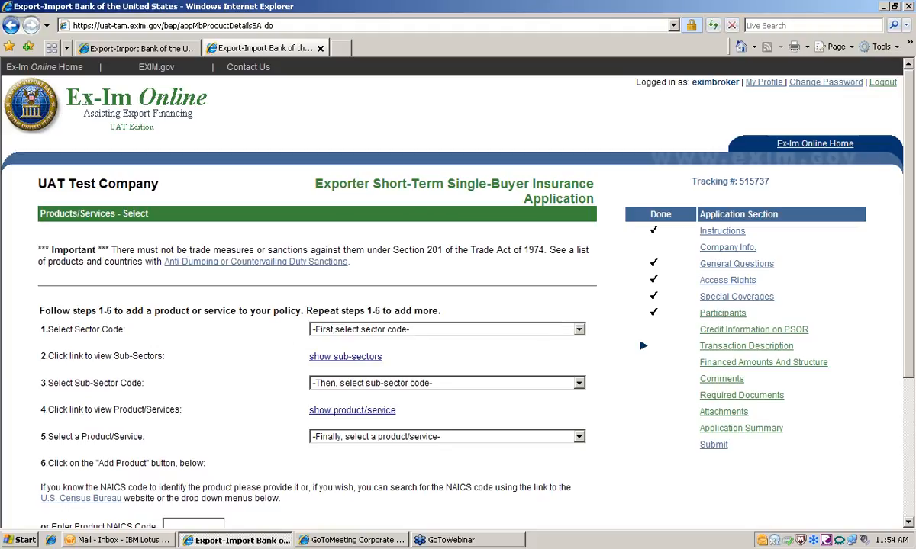
# Choose sector 31, sub-sector 312-Beverage and Tobacco Product Manufacturing, and product 312120-Breweries.
pyautogui.click(578, 330)
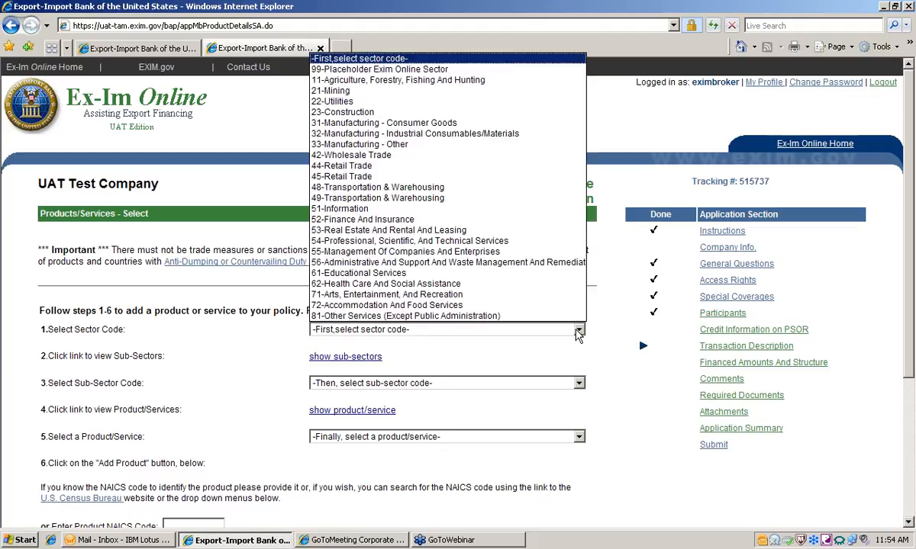
pyautogui.click(501, 125)
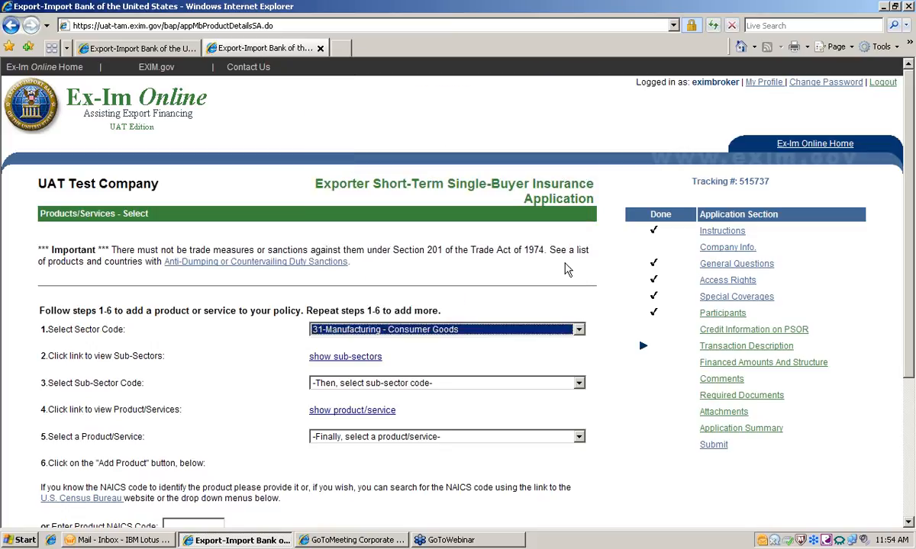
pyautogui.click(370, 359)
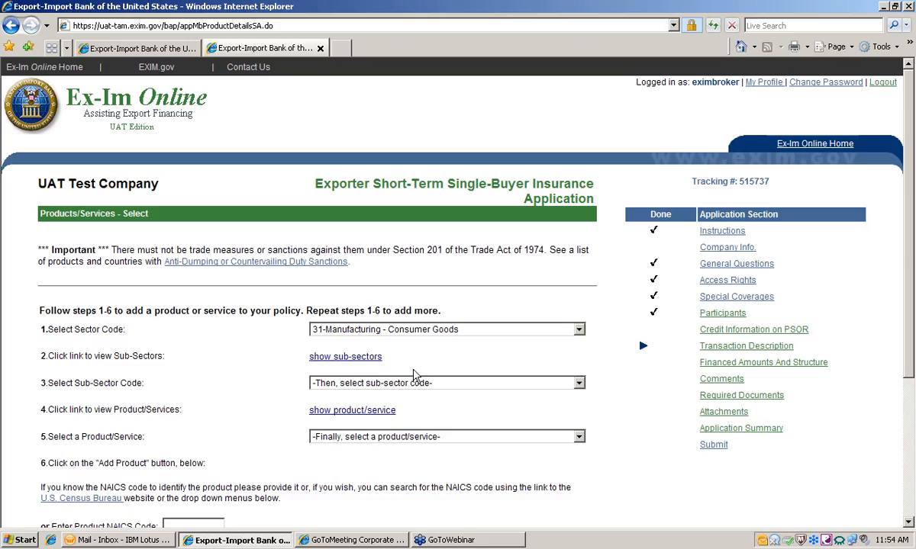
pyautogui.click(579, 383)
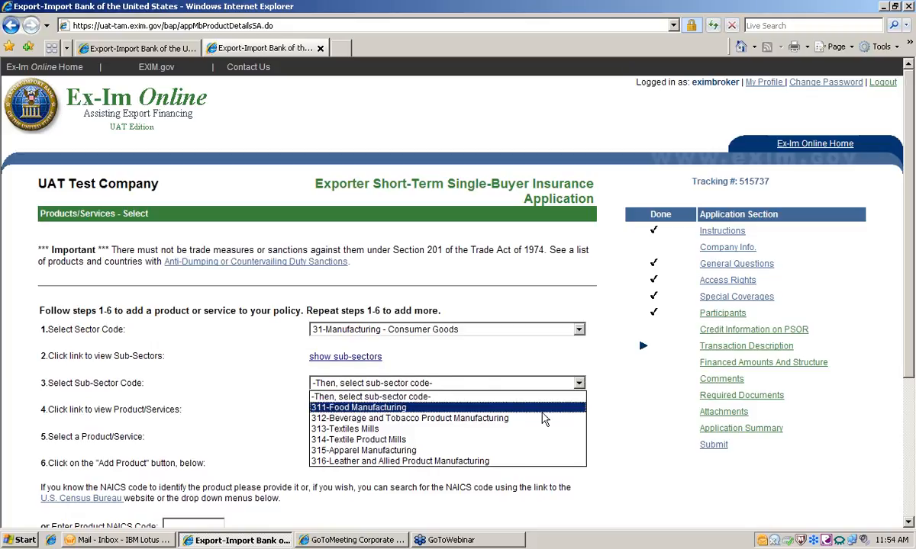
pyautogui.click(542, 425)
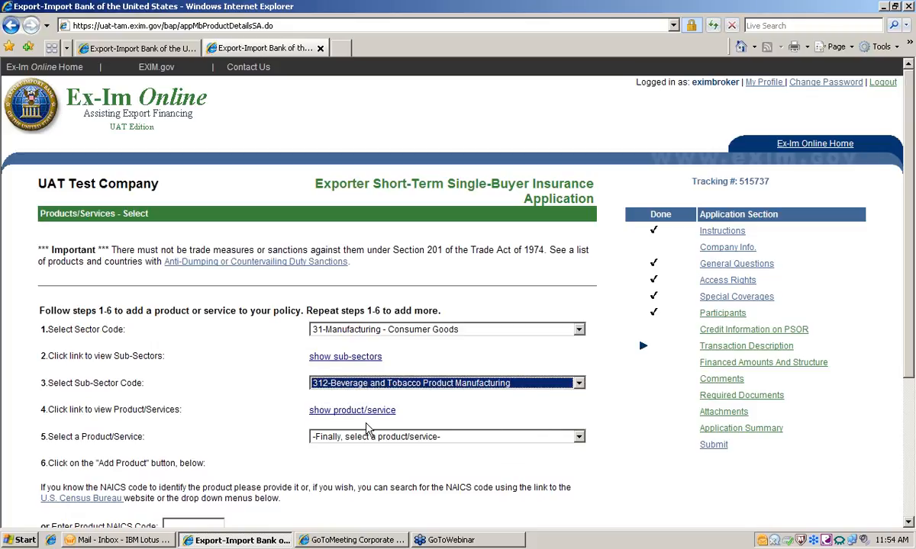
pyautogui.click(368, 411)
pyautogui.click(578, 436)
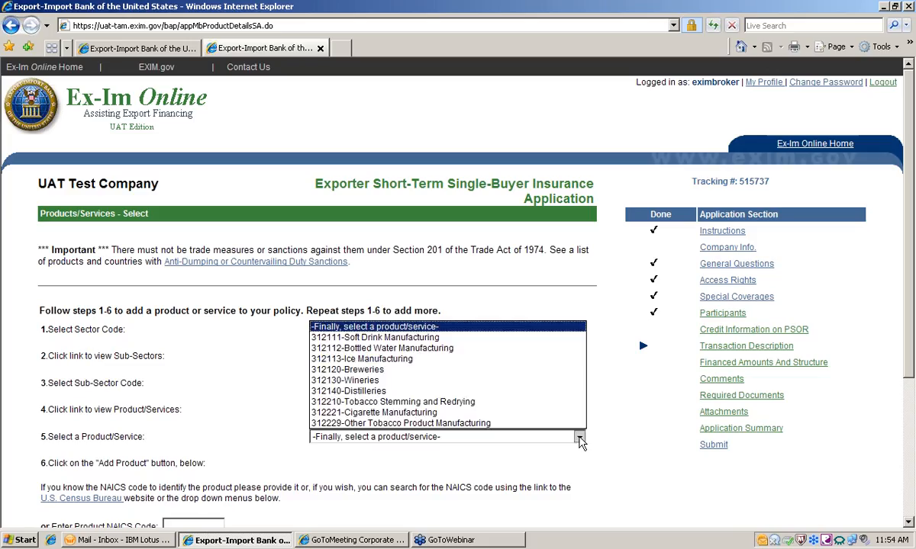
pyautogui.click(458, 369)
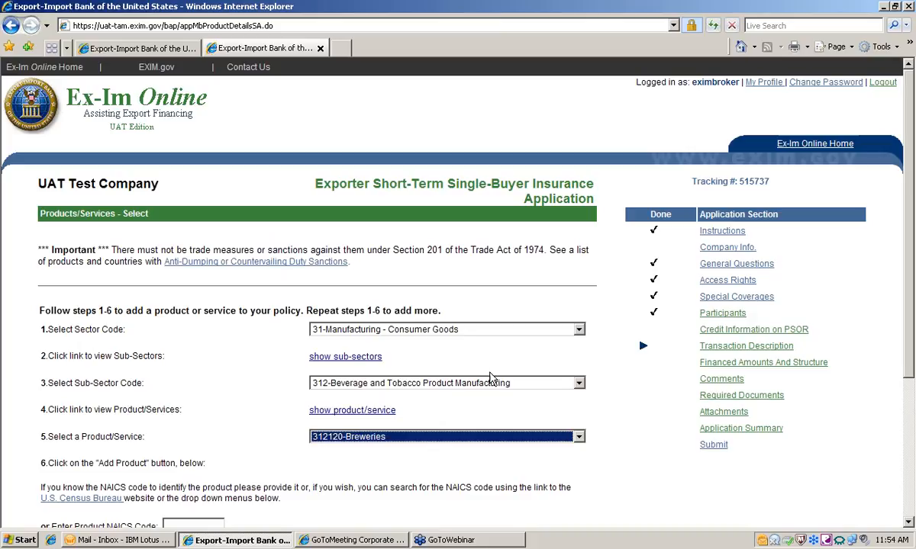
# Describe the product as 'bottles of IPA beer' and add it to the application.
pyautogui.scroll(-4, 630, 484)
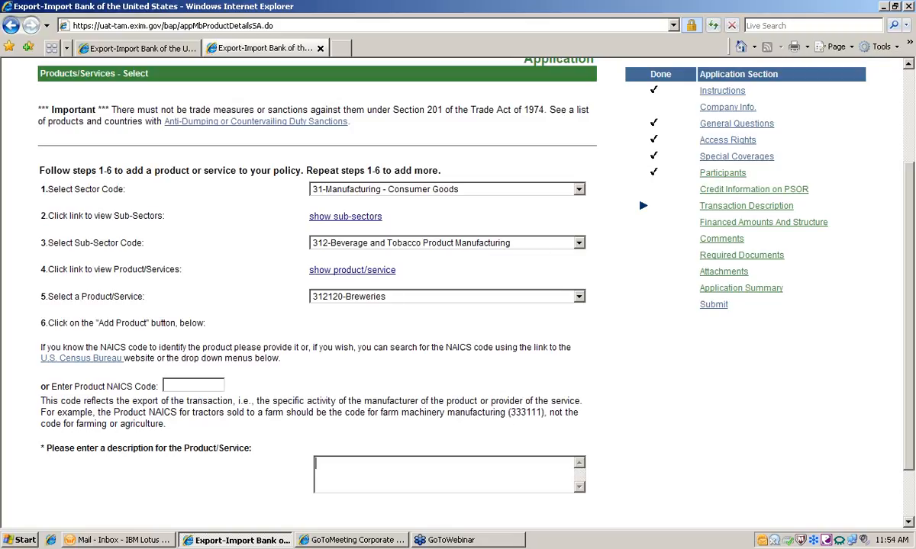
pyautogui.write('bottles of IPA beer')
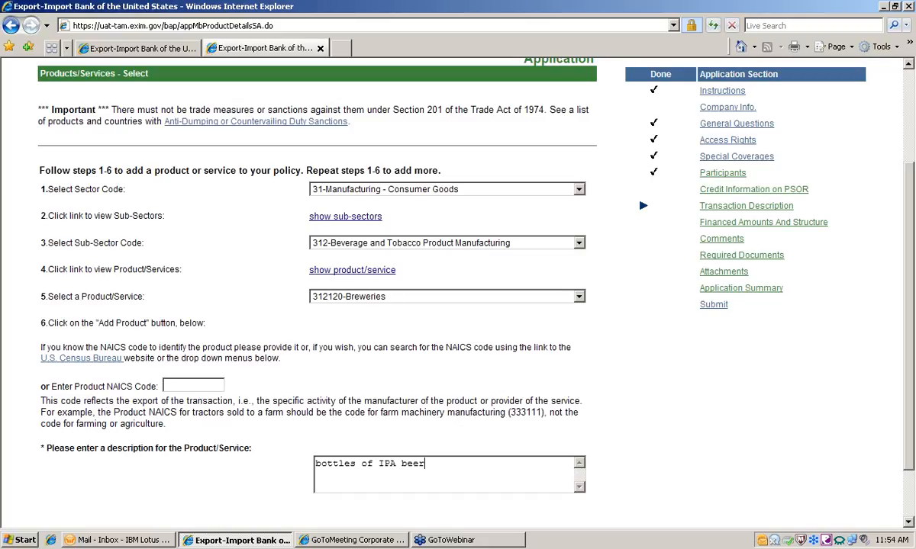
pyautogui.scroll(-2, 473, 458)
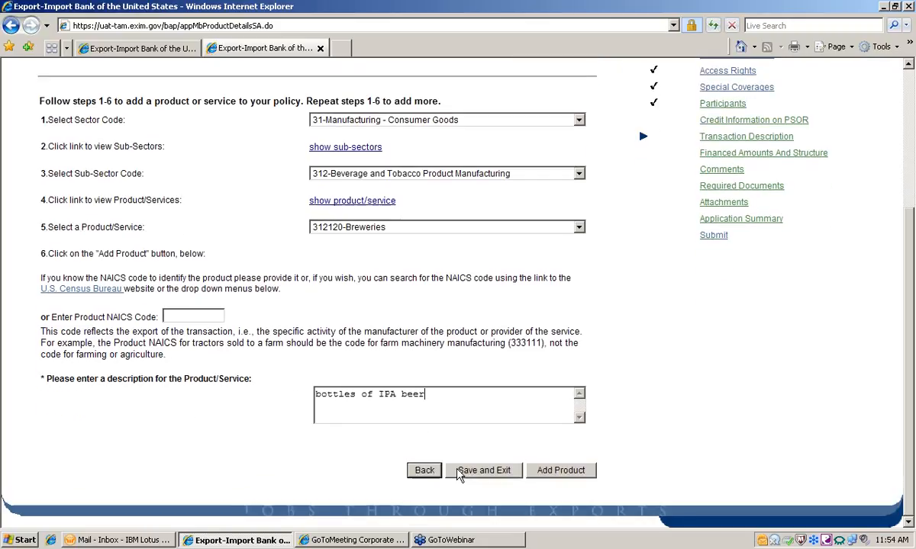
pyautogui.click(561, 471)
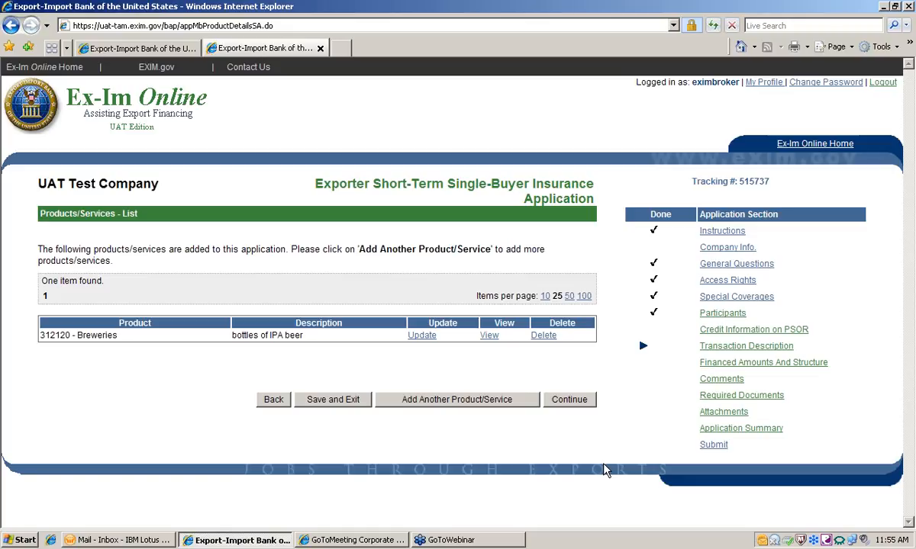
# Continue from the Products/Services list to the coverage questions for the breweries product.
pyautogui.click(581, 402)
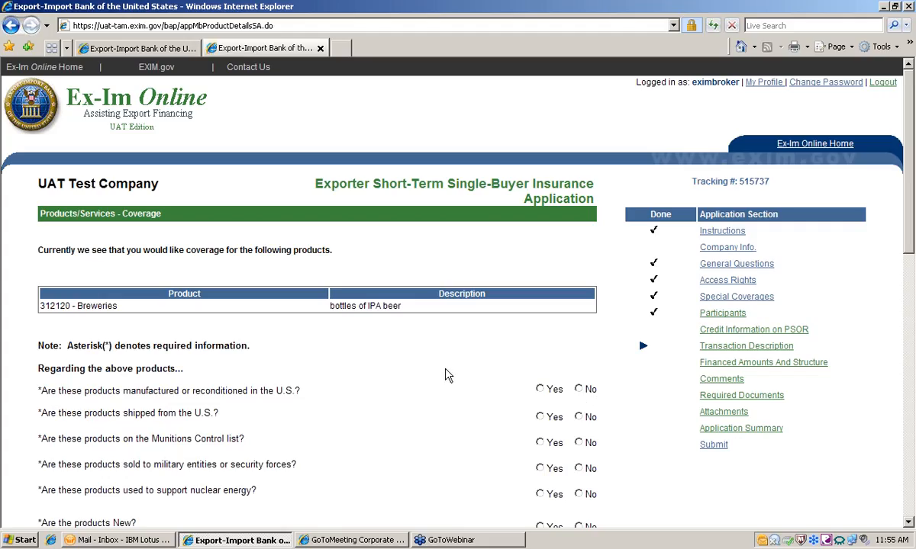
# Answer Yes to U.S.-manufactured and U.S.-shipped, and No to munitions, military and nuclear questions.
pyautogui.scroll(-3, 446, 371)
pyautogui.scroll(-2, 446, 371)
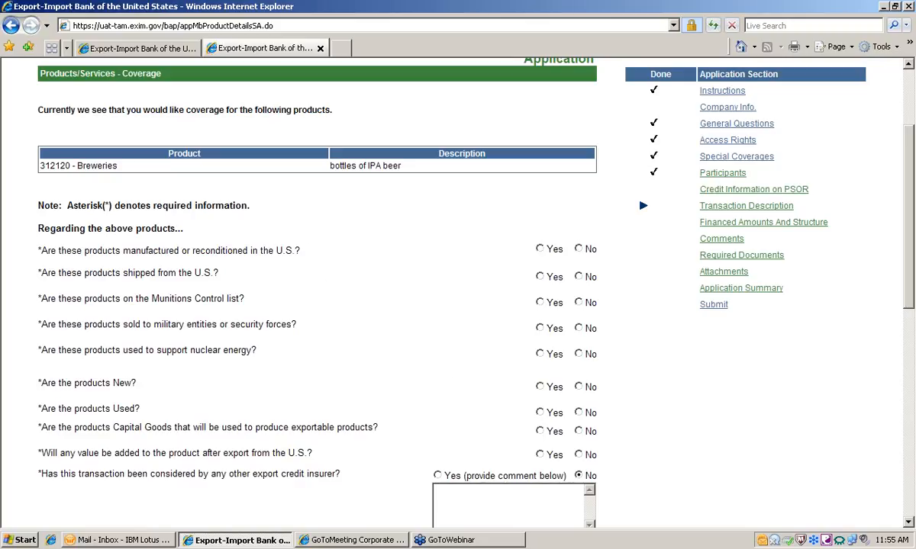
pyautogui.click(539, 249)
pyautogui.click(541, 276)
pyautogui.click(580, 305)
pyautogui.click(579, 329)
pyautogui.click(579, 355)
# Mark the products as New, and answer No to Used, Capital Goods and value added after export.
pyautogui.click(540, 387)
pyautogui.scroll(-1, 588, 385)
pyautogui.click(581, 383)
pyautogui.scroll(-1, 589, 383)
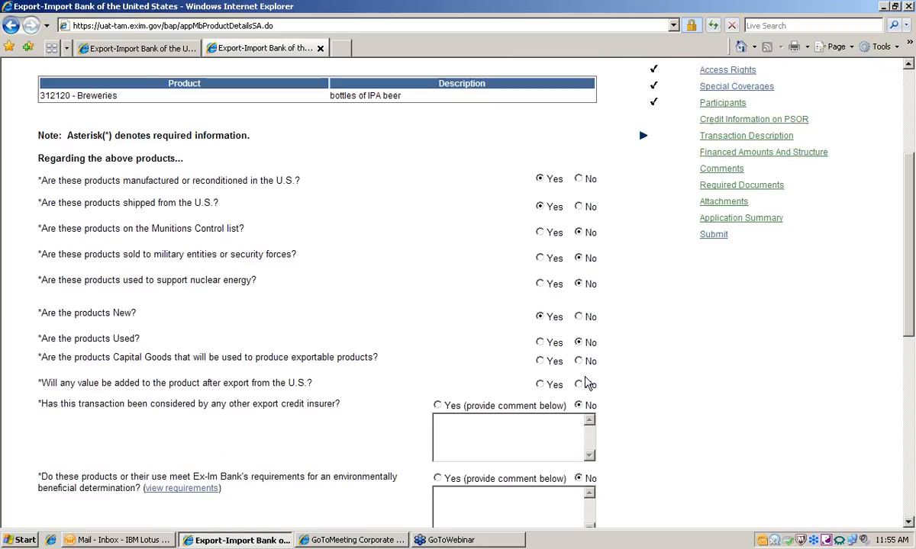
pyautogui.click(579, 363)
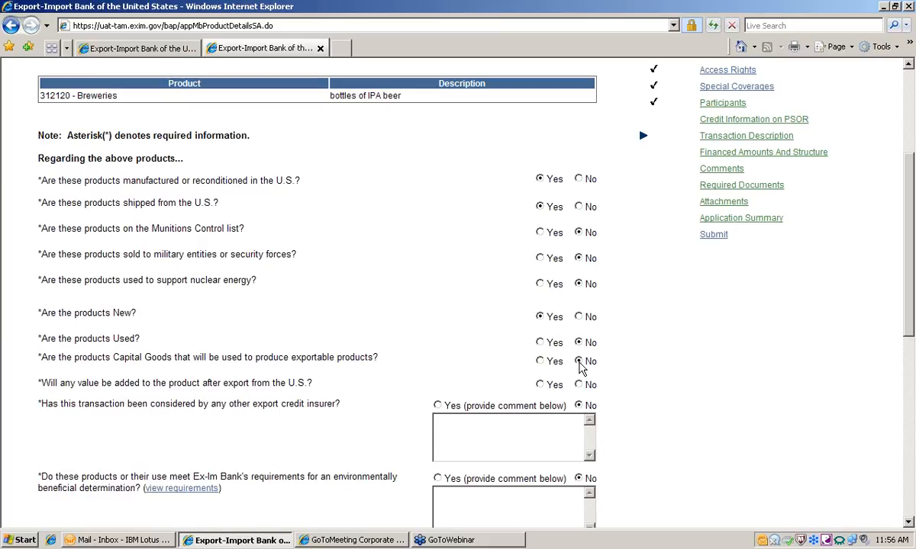
pyautogui.click(579, 385)
pyautogui.scroll(-2, 615, 367)
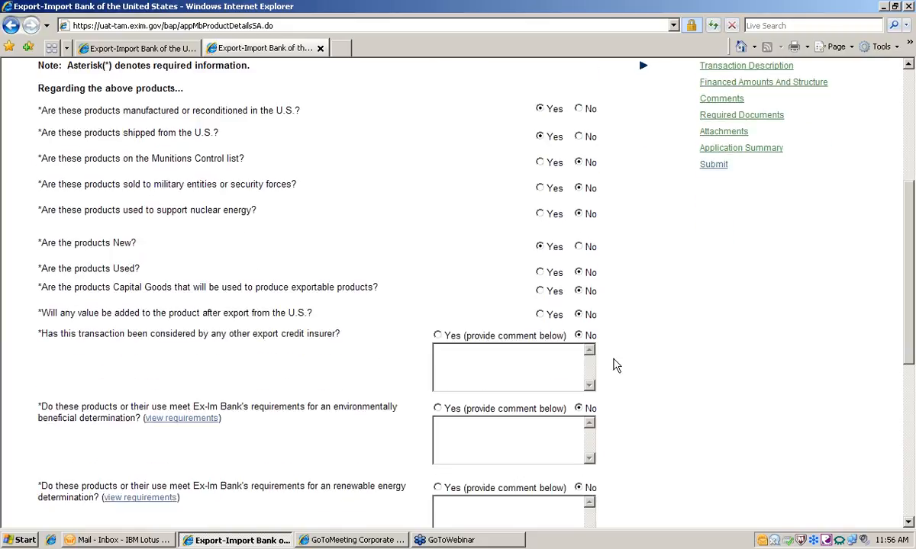
pyautogui.scroll(-2, 615, 366)
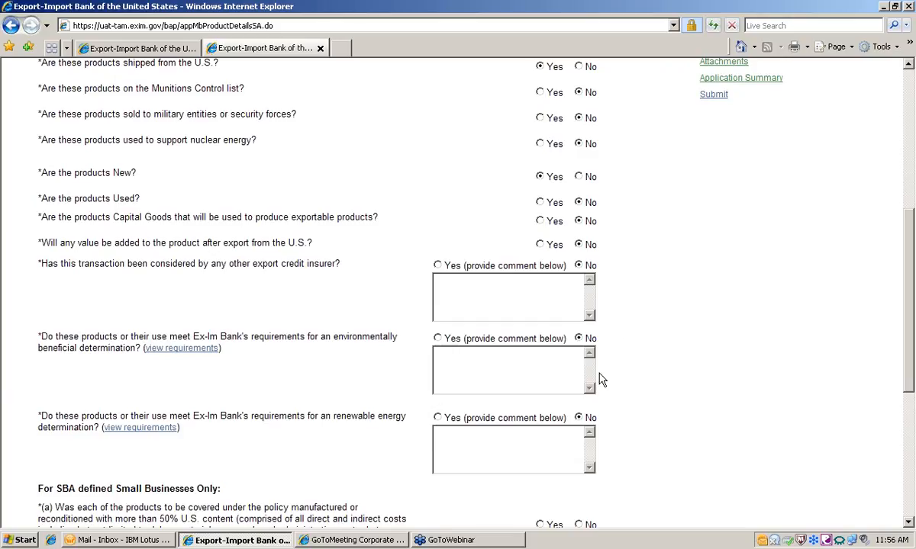
# Answer Yes to SBA question (a) on over 50% U.S. content, then continue to Financed Amounts and Structure.
pyautogui.scroll(-8, 600, 379)
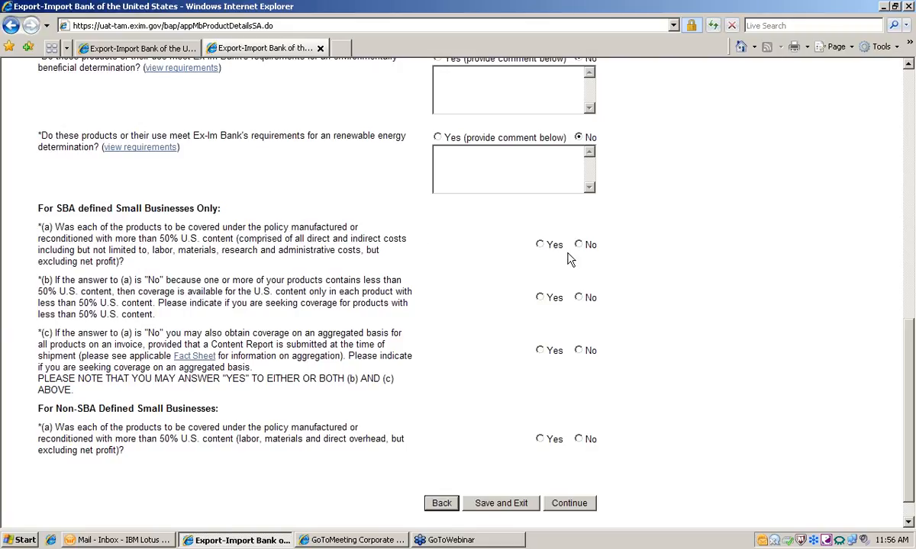
pyautogui.click(541, 247)
pyautogui.scroll(-1, 433, 420)
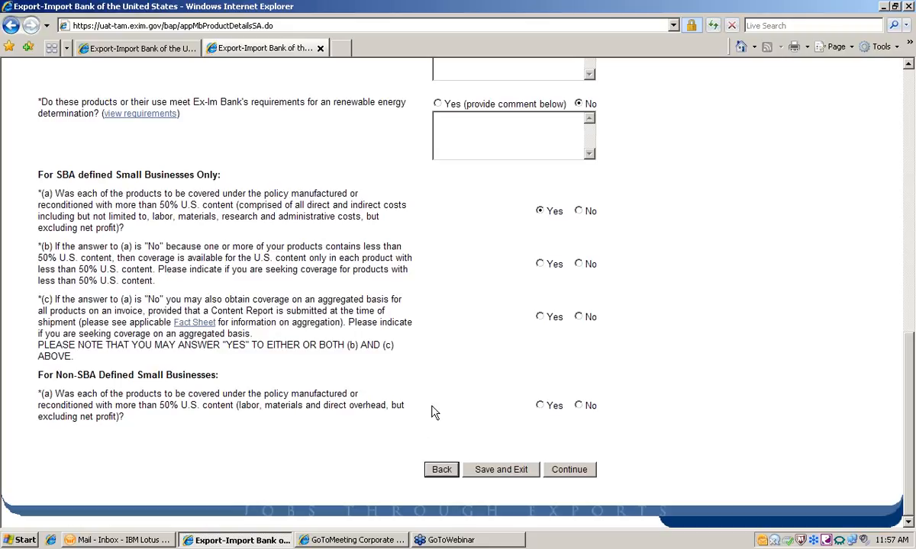
pyautogui.click(556, 473)
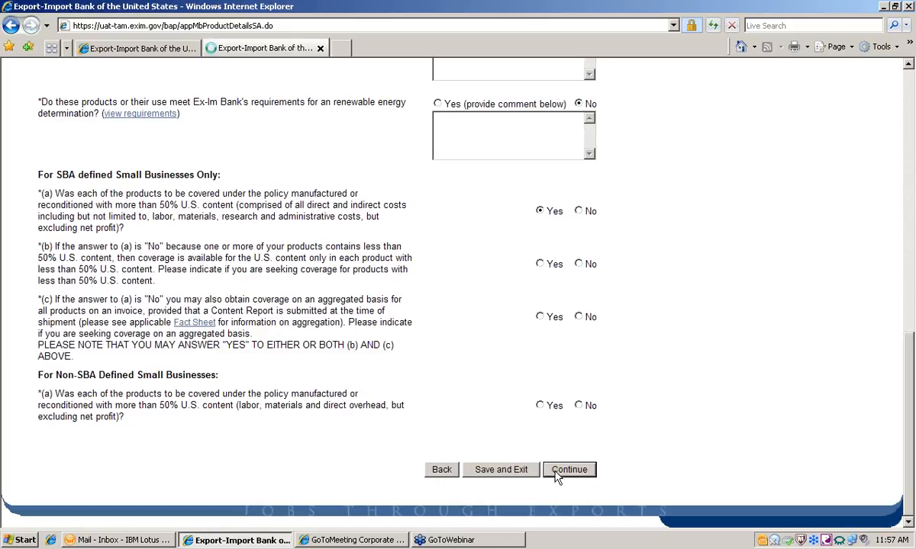
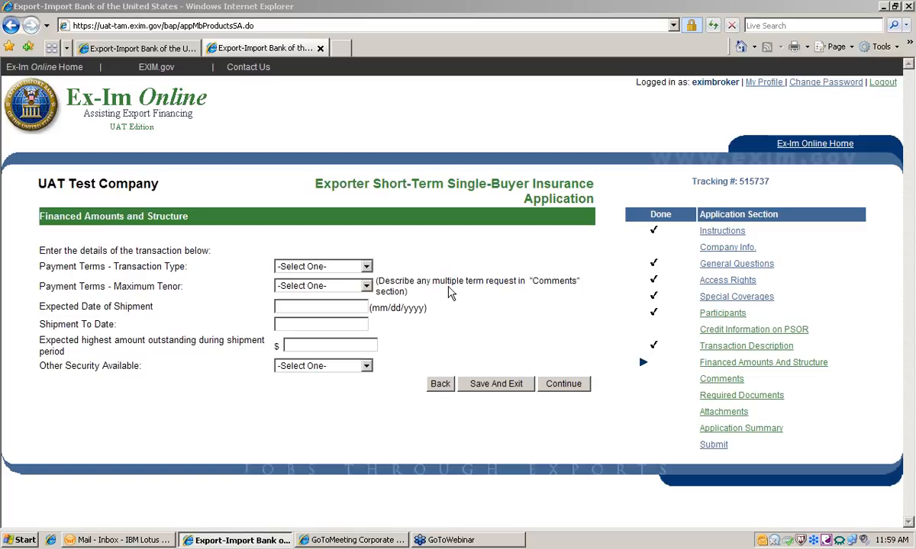
# Set the transaction type to Open Acct/Drafts and the maximum tenor to 61-90.
pyautogui.click(366, 267)
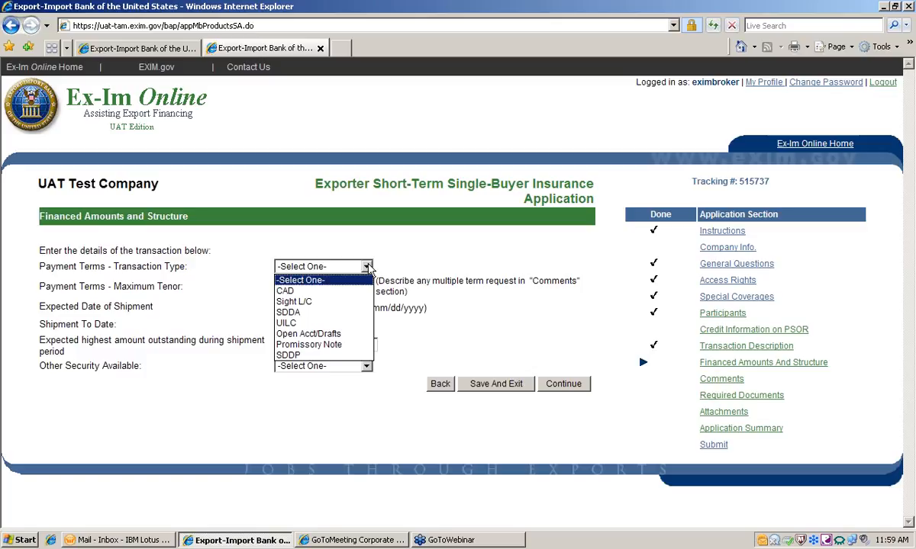
pyautogui.click(359, 334)
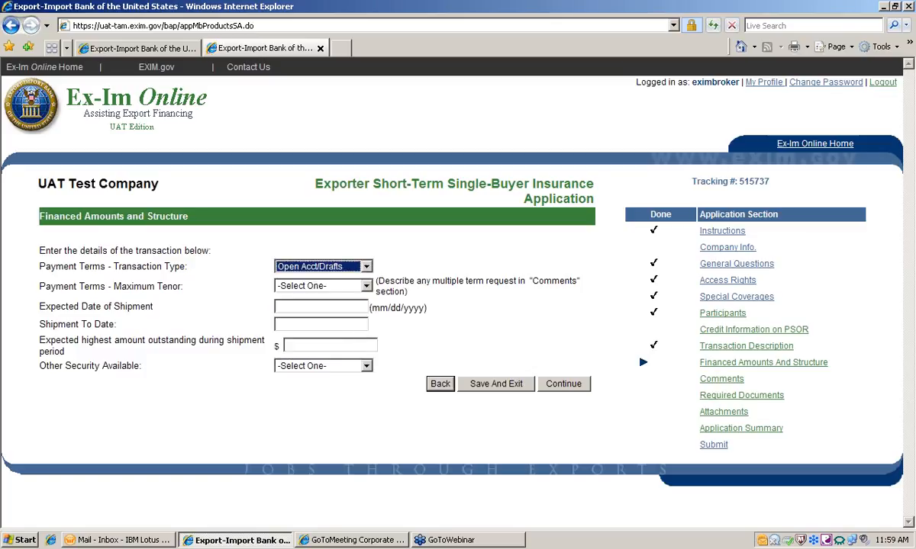
pyautogui.click(365, 266)
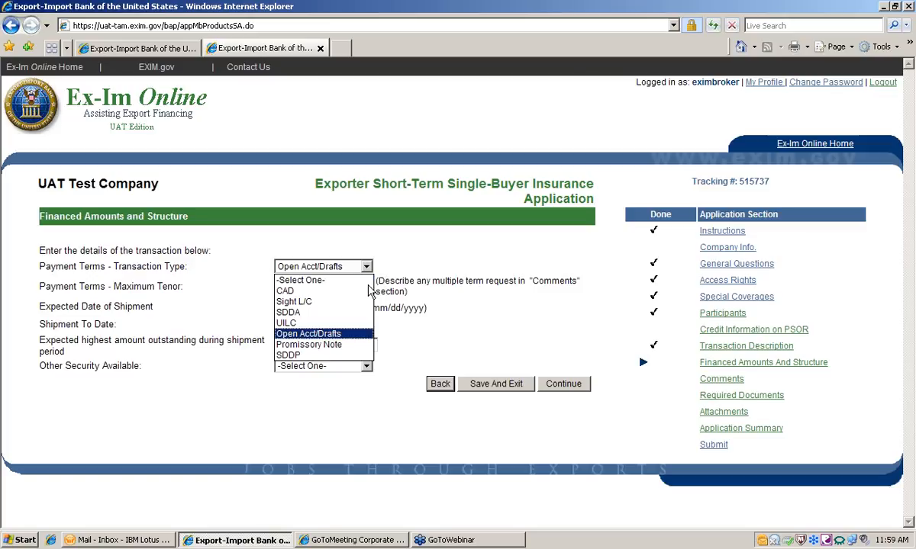
pyautogui.click(359, 333)
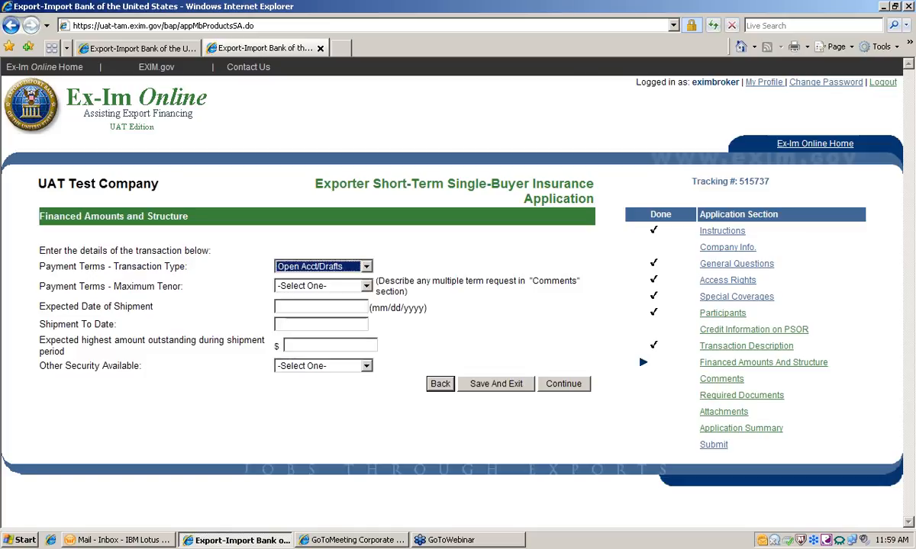
pyautogui.click(367, 286)
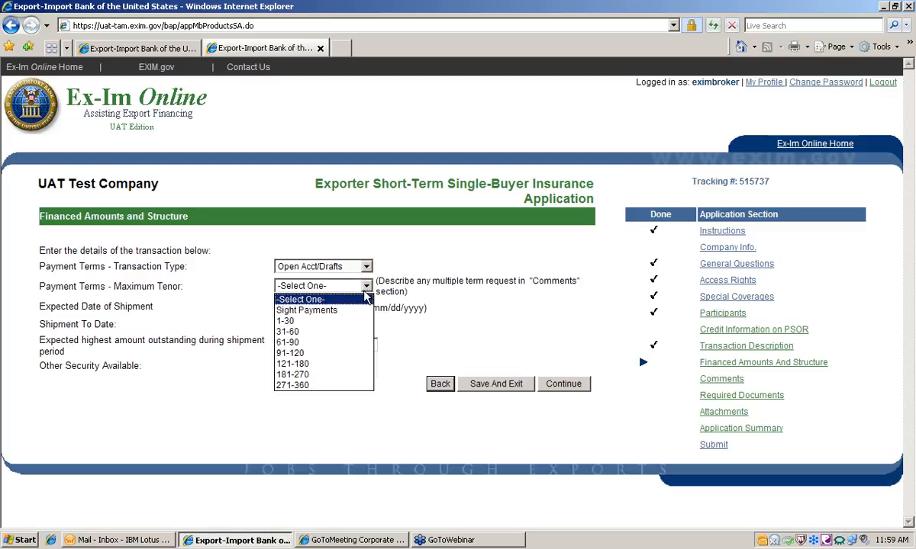
pyautogui.click(333, 341)
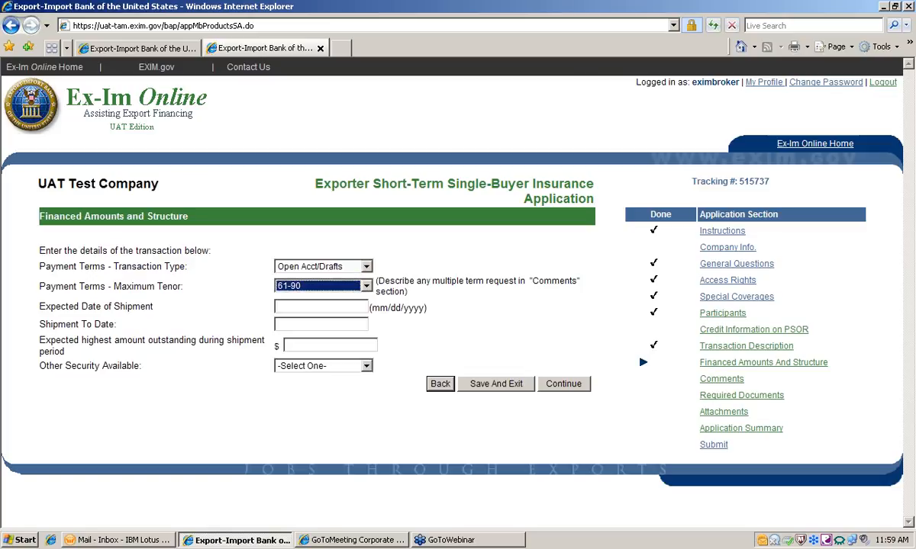
pyautogui.click(326, 305)
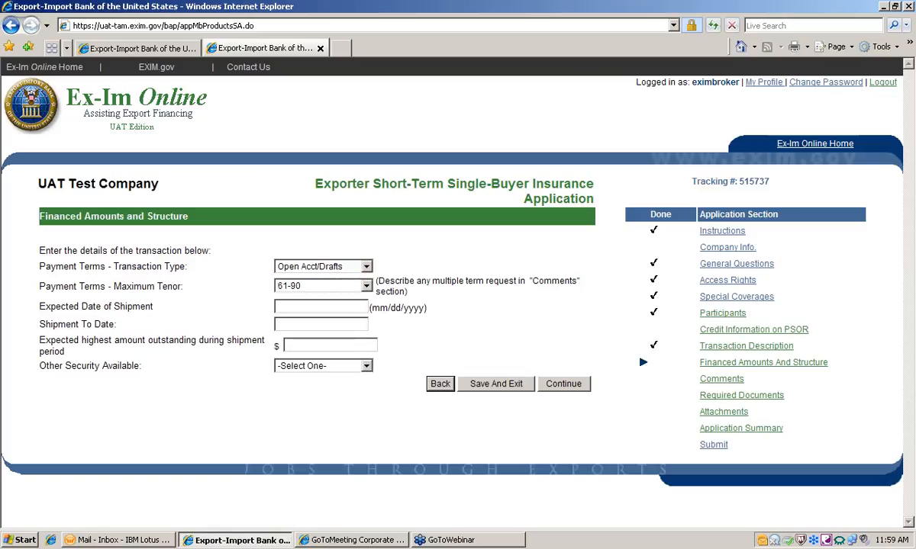
# Enter shipment dates 12/01/2011 to 12/01/2012, highest outstanding amount 500000, and Other Security None.
pyautogui.write('12/01/2011')
pyautogui.press('Tab')
pyautogui.write('12/01')
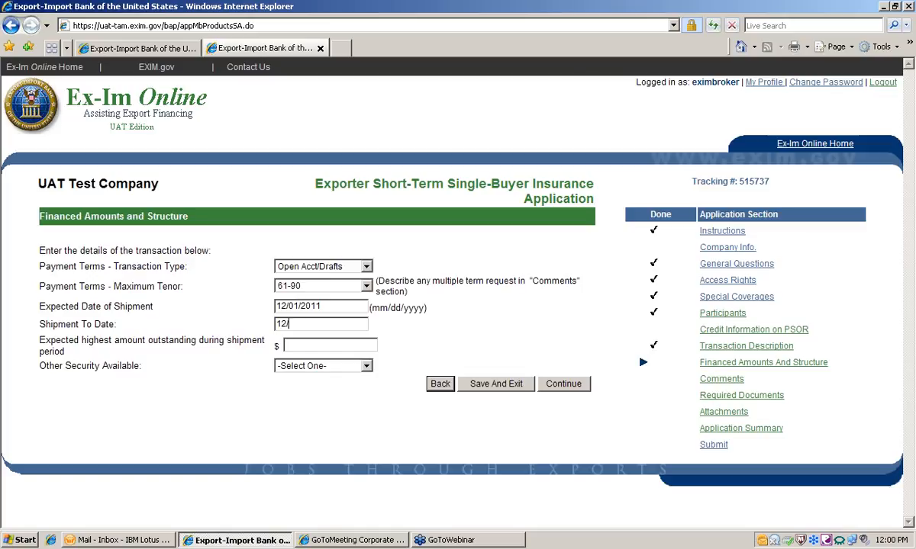
pyautogui.write('/2012')
pyautogui.write('500000')
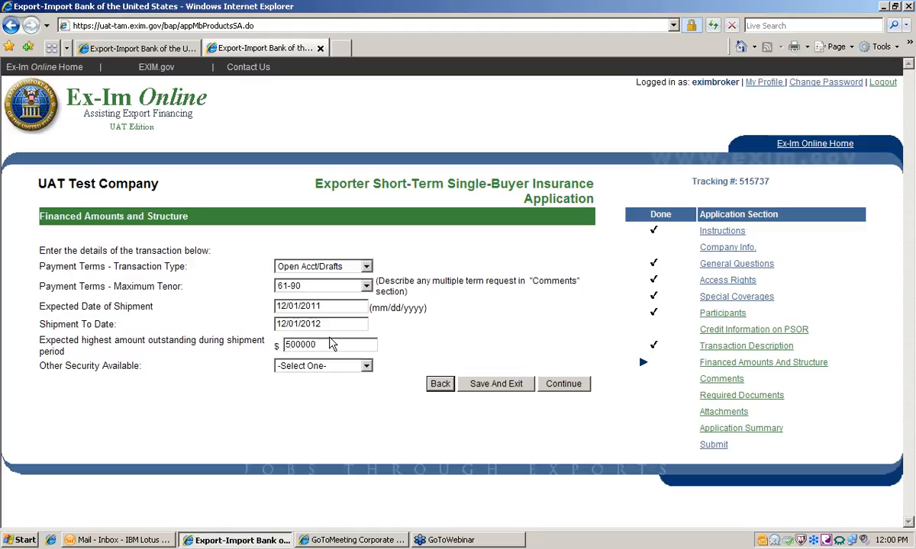
pyautogui.click(367, 366)
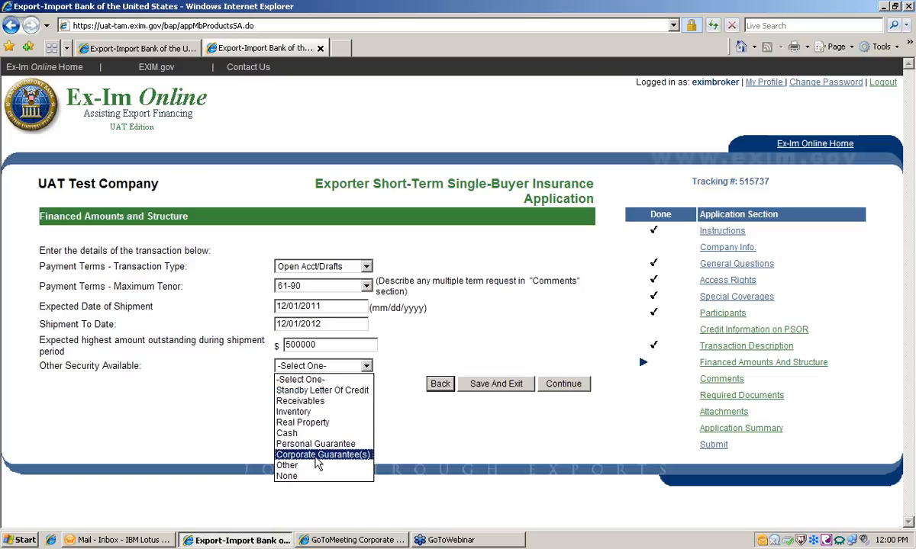
pyautogui.click(287, 476)
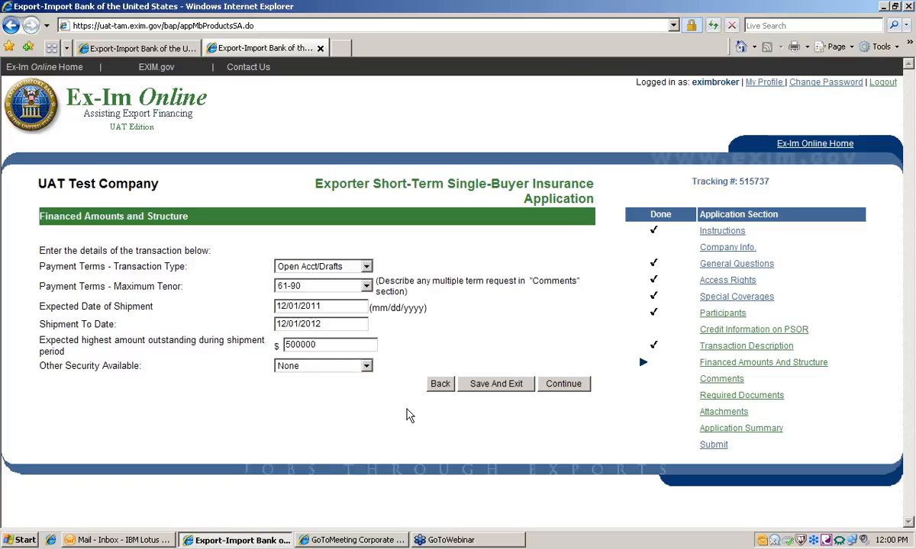
# Save the financing details and leave Comments empty to reach Required Documentation.
pyautogui.click(573, 388)
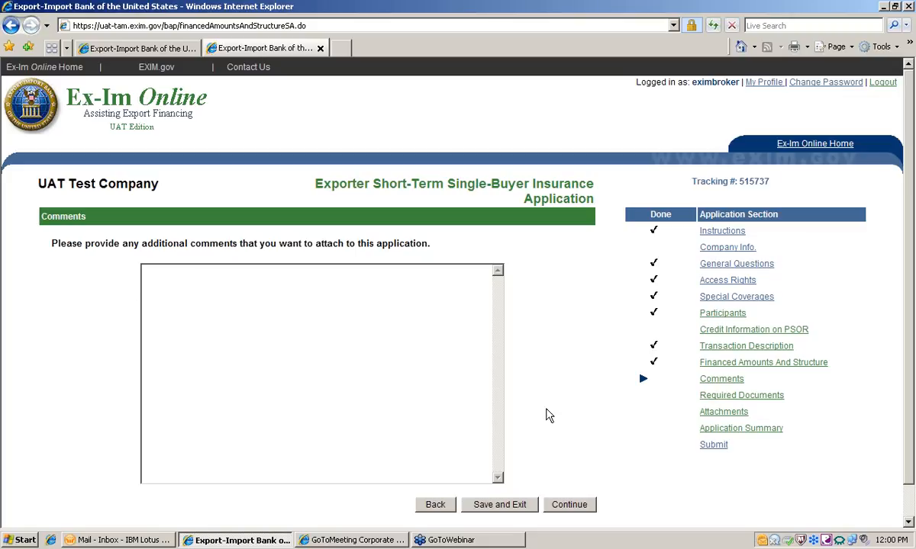
pyautogui.scroll(-1, 599, 395)
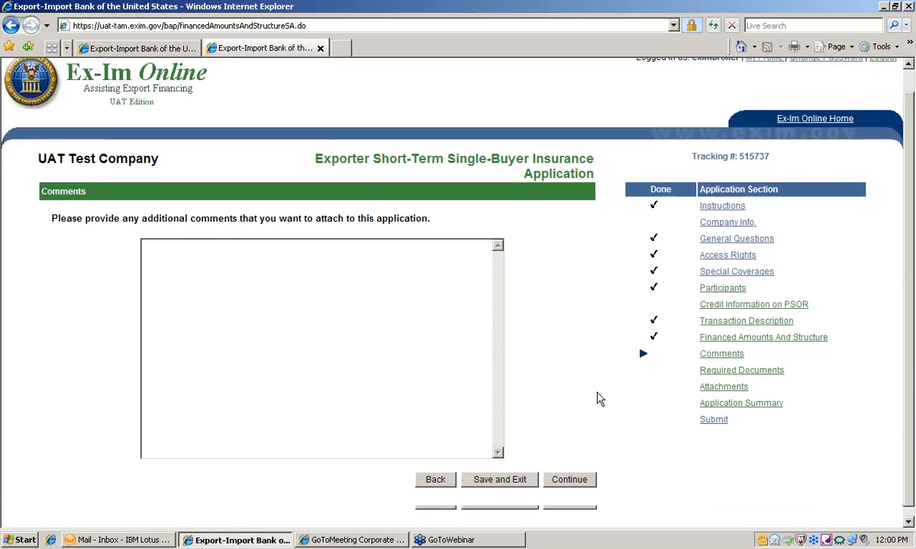
pyautogui.click(571, 470)
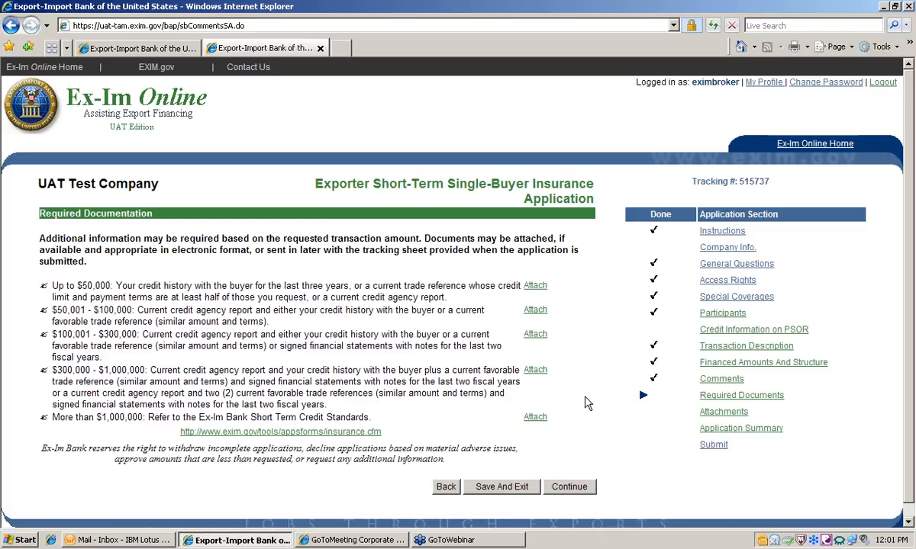
# Open the Attachments page for the $300,000 - $1,000,000 requirement.
pyautogui.click(536, 371)
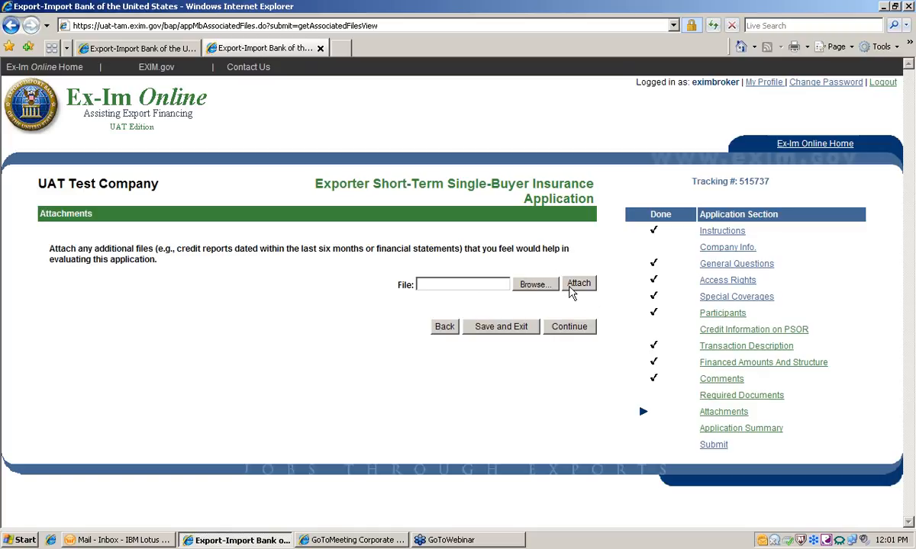
# Go back to Required Documentation, then continue again to the Attachments page.
pyautogui.click(451, 330)
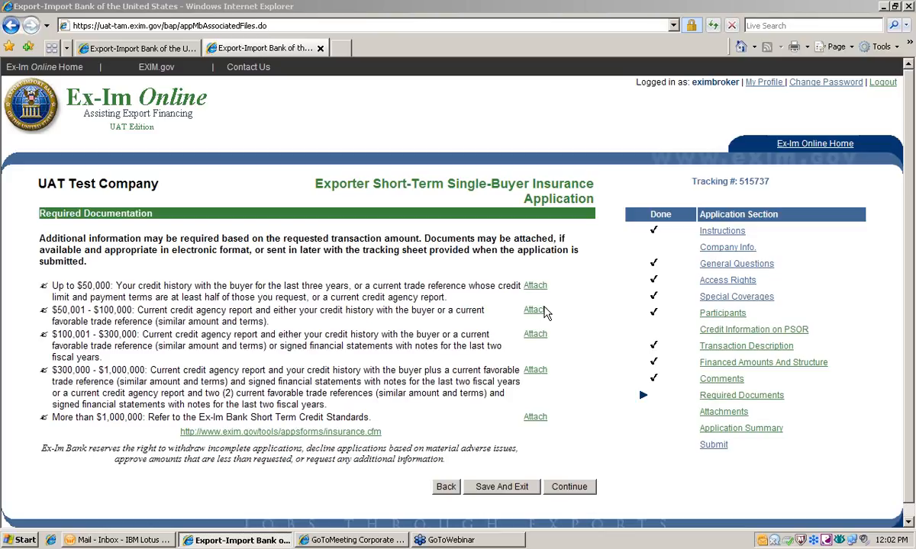
pyautogui.click(596, 369)
pyautogui.click(578, 492)
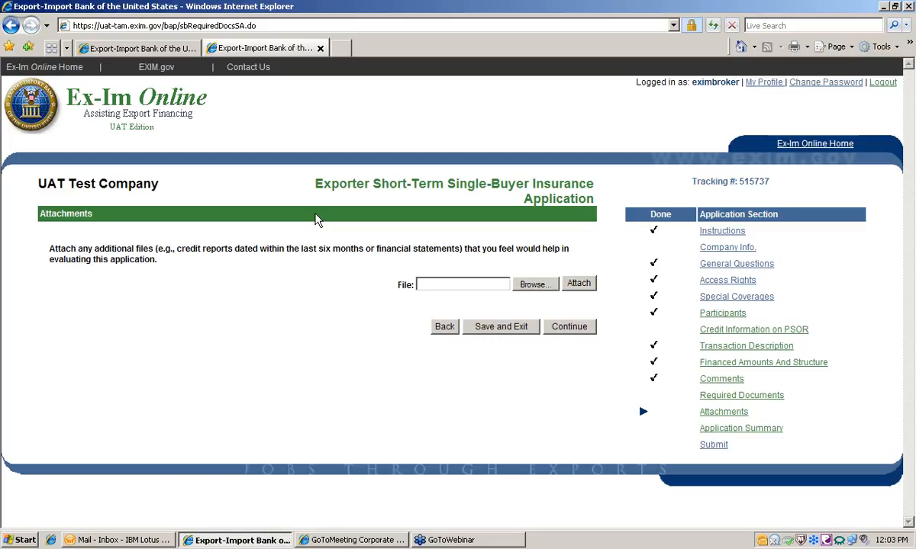
# Skip attachments, scroll through the whole Application Summary, and proceed to Submit Application.
pyautogui.click(568, 329)
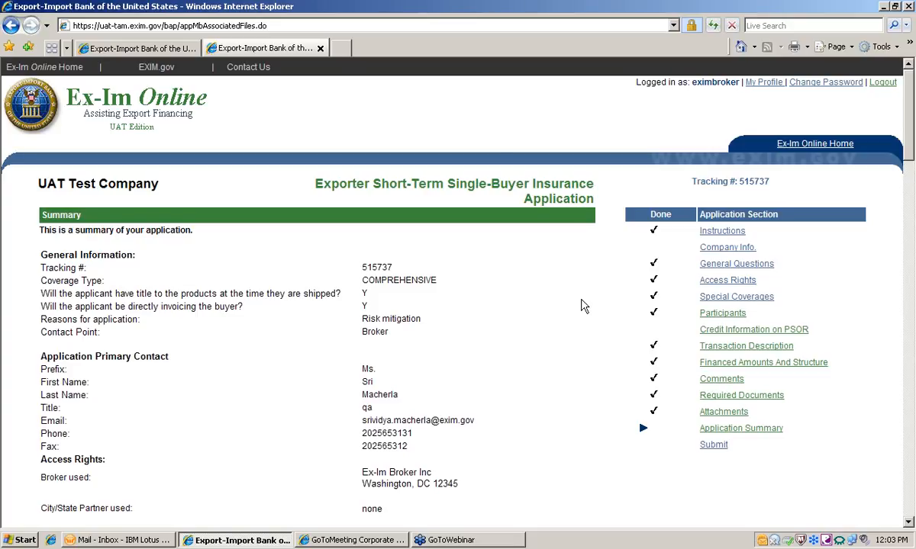
pyautogui.scroll(-3, 580, 310)
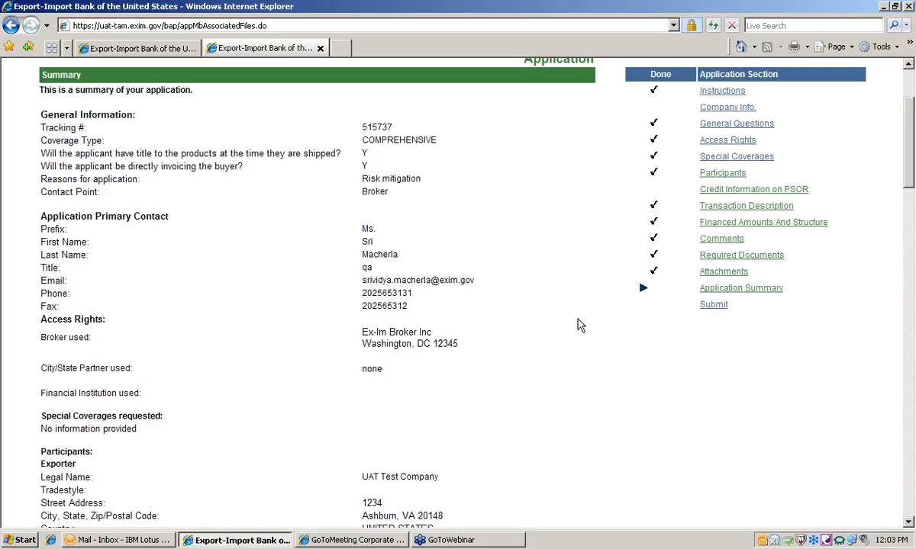
pyautogui.scroll(-1, 576, 321)
pyautogui.scroll(-10, 580, 323)
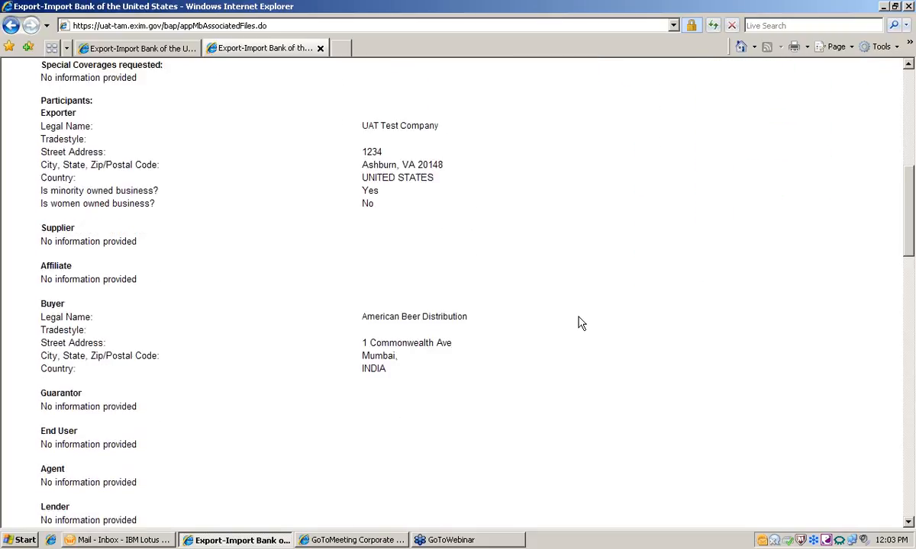
pyautogui.scroll(-1, 580, 324)
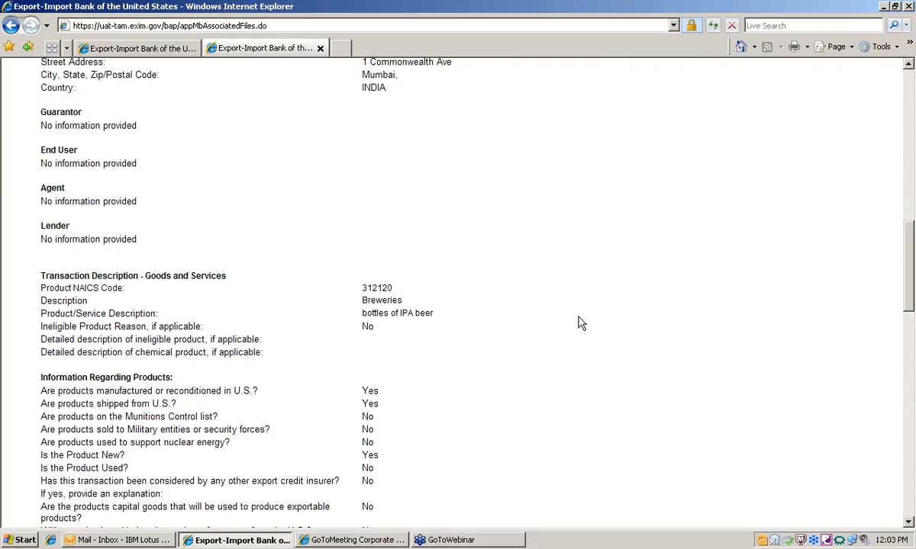
pyautogui.scroll(-5, 580, 311)
pyautogui.scroll(-10, 578, 311)
pyautogui.scroll(-5, 582, 311)
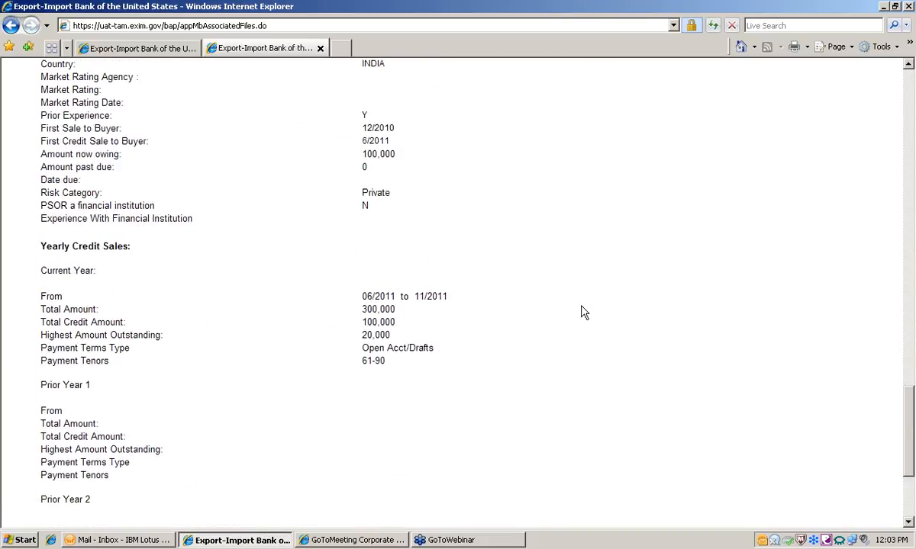
pyautogui.click(558, 458)
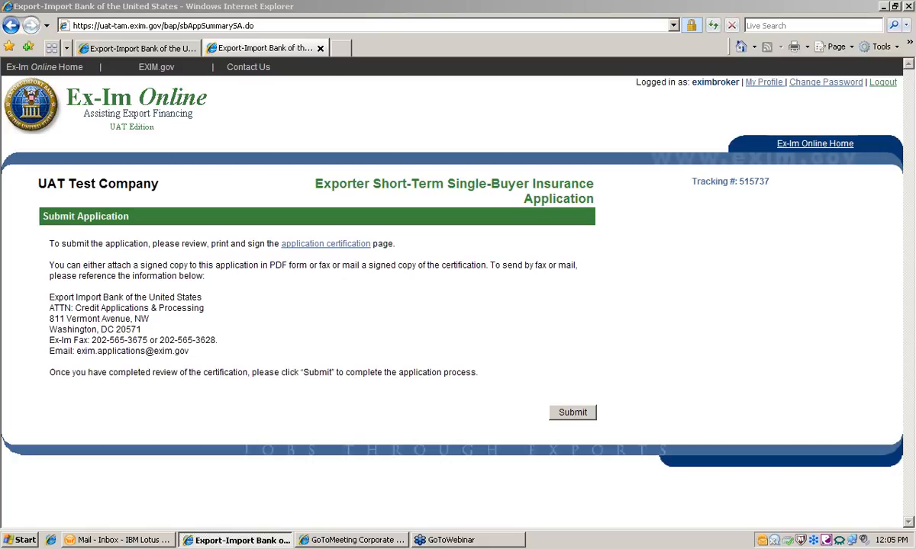
# Submit the insurance application to get its Tracking Sheet.
pyautogui.click(574, 412)
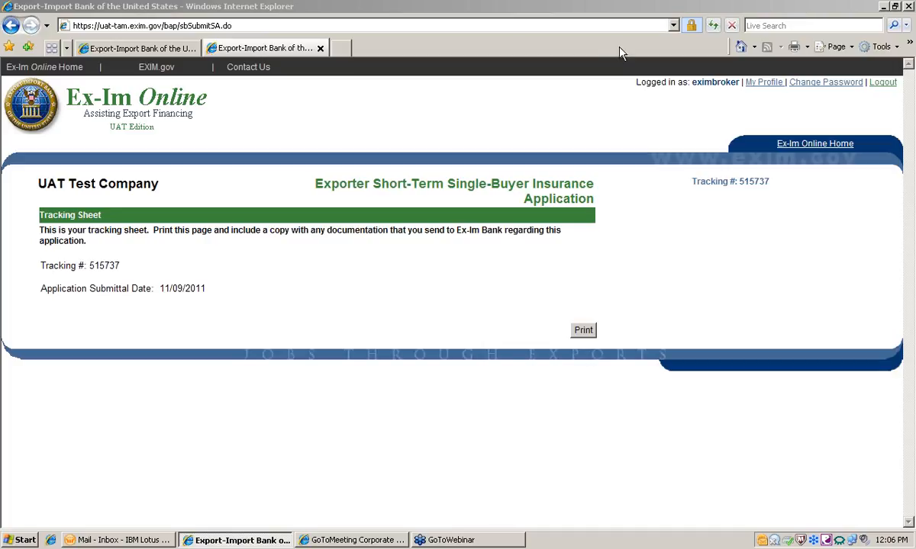
# Return from the Tracking Sheet to the Ex-Im Online home menu.
pyautogui.click(778, 141)
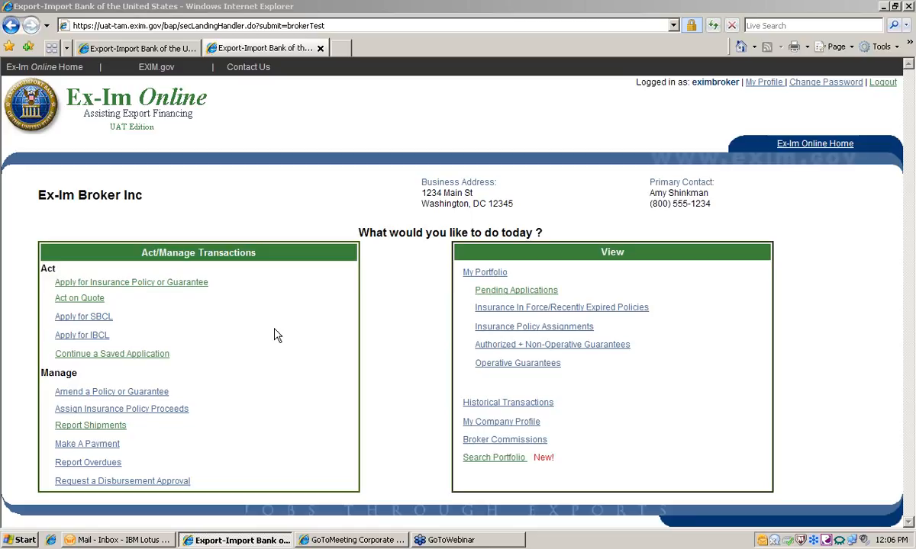
# Confirm the American Beer Distribution application shows Submitted in Pending Applications, then return home.
pyautogui.click(519, 293)
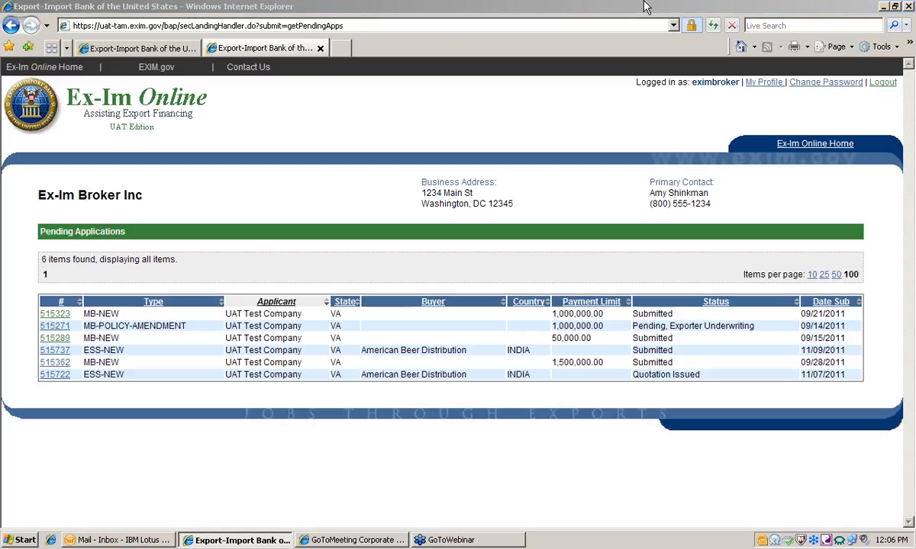
pyautogui.click(818, 145)
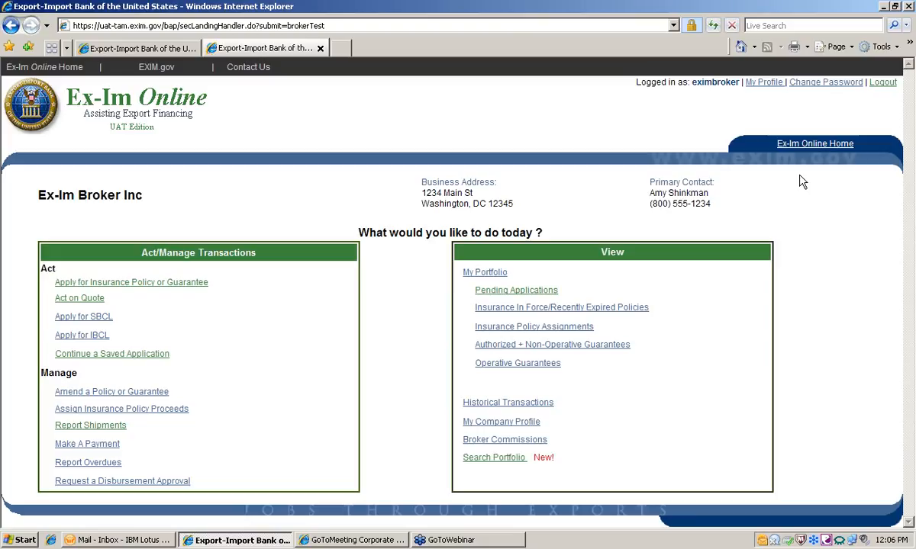
# Open the approved American Beer Distribution quote from Pending Quotations and move past its Instructions.
pyautogui.click(79, 299)
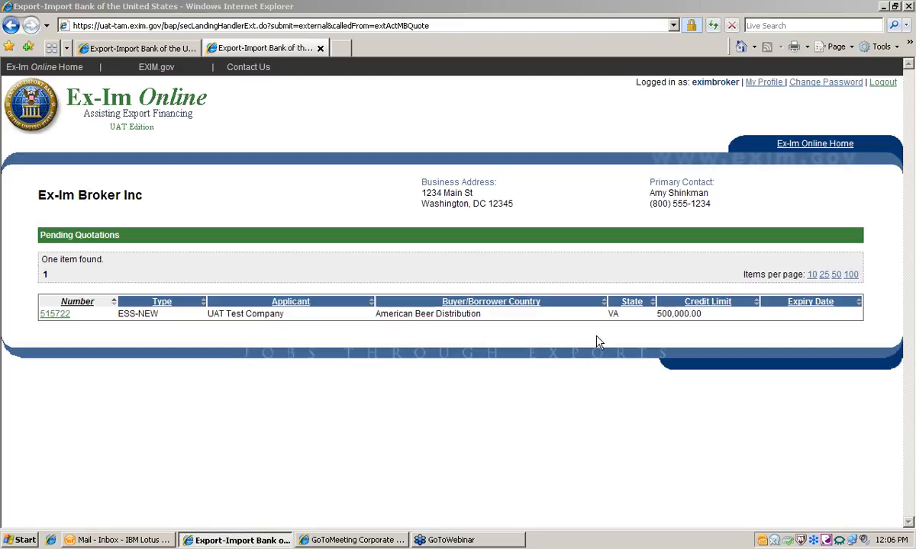
pyautogui.click(55, 314)
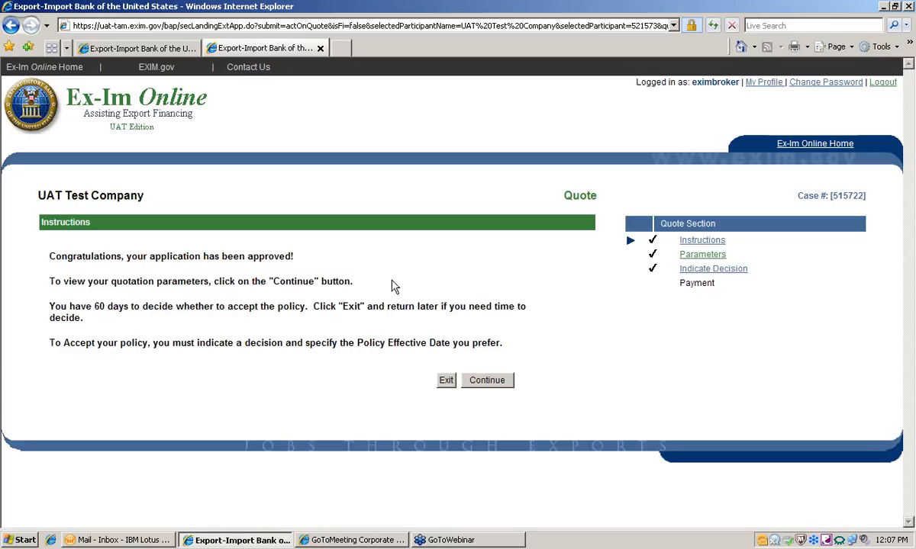
pyautogui.click(496, 382)
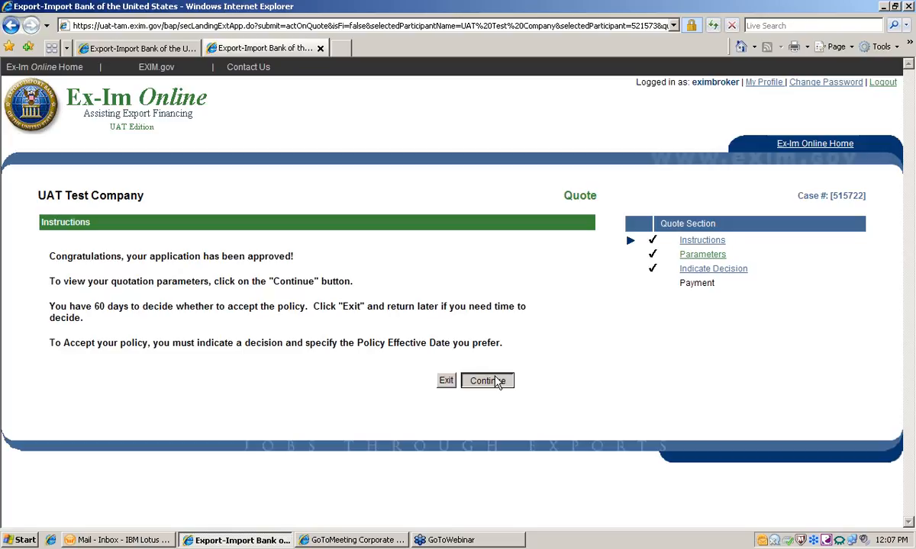
# Review the Policy Parameters ($450000 claim limit, 90% insured, 1.06 rate) and view the quote documents.
pyautogui.scroll(-2, 511, 338)
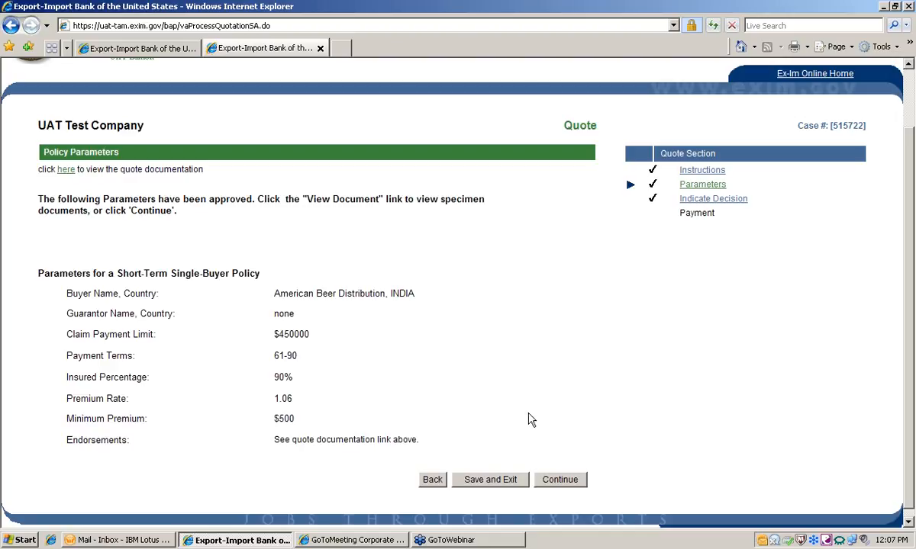
pyautogui.click(66, 170)
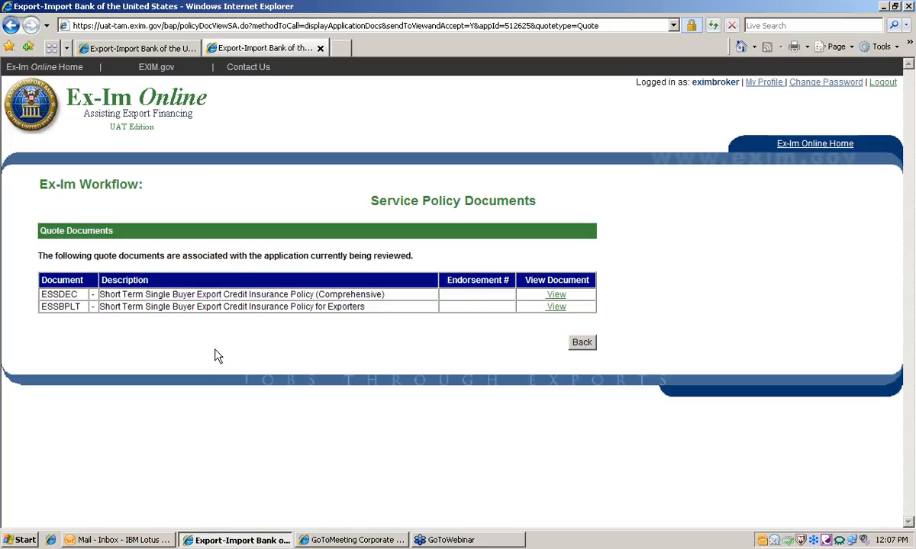
pyautogui.click(555, 295)
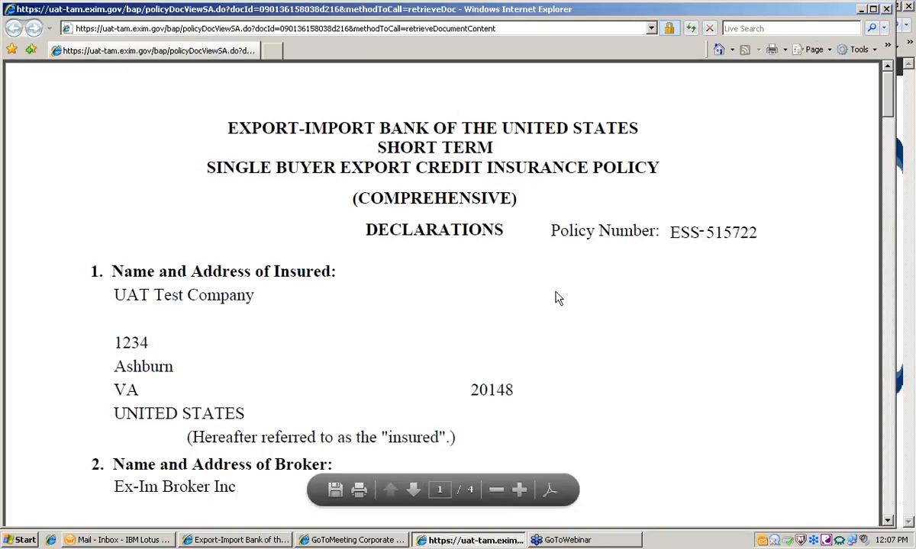
pyautogui.scroll(-7, 492, 267)
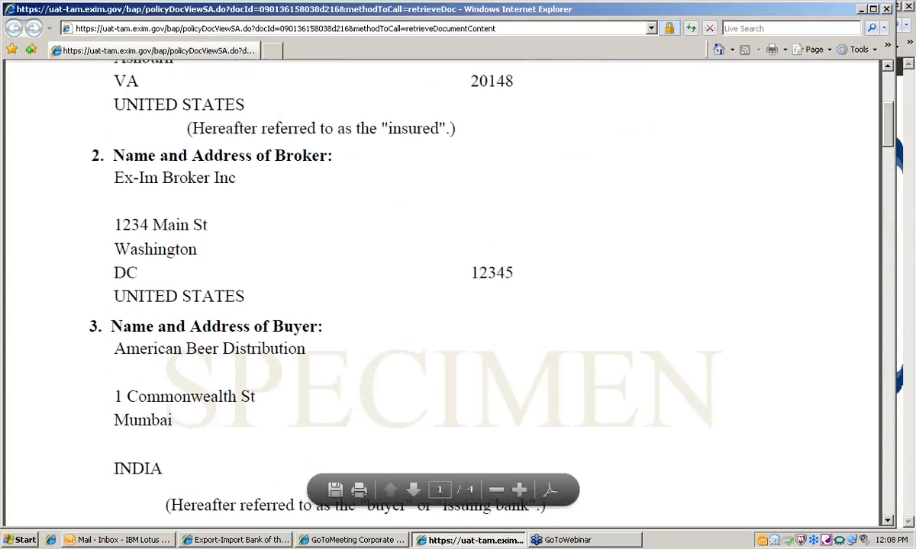
pyautogui.scroll(4, 492, 267)
pyautogui.scroll(-20, 495, 266)
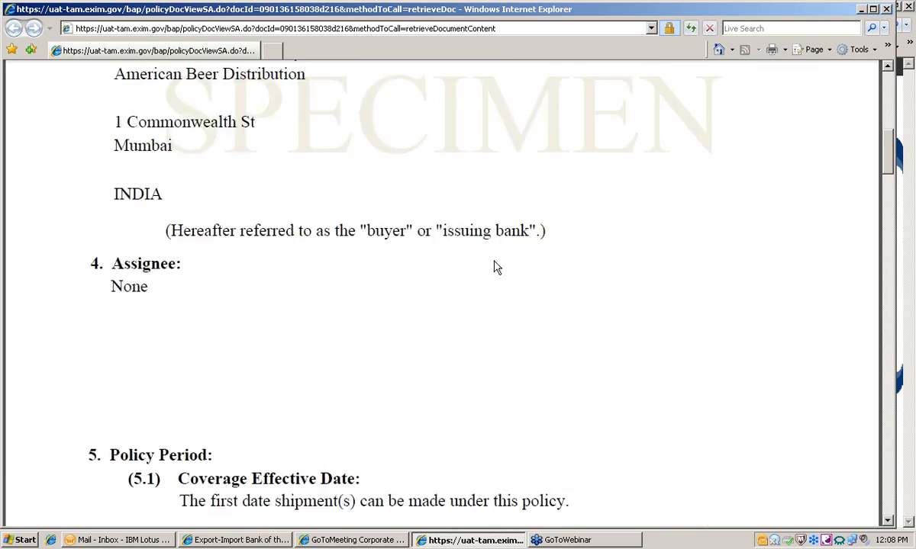
pyautogui.scroll(-20, 494, 268)
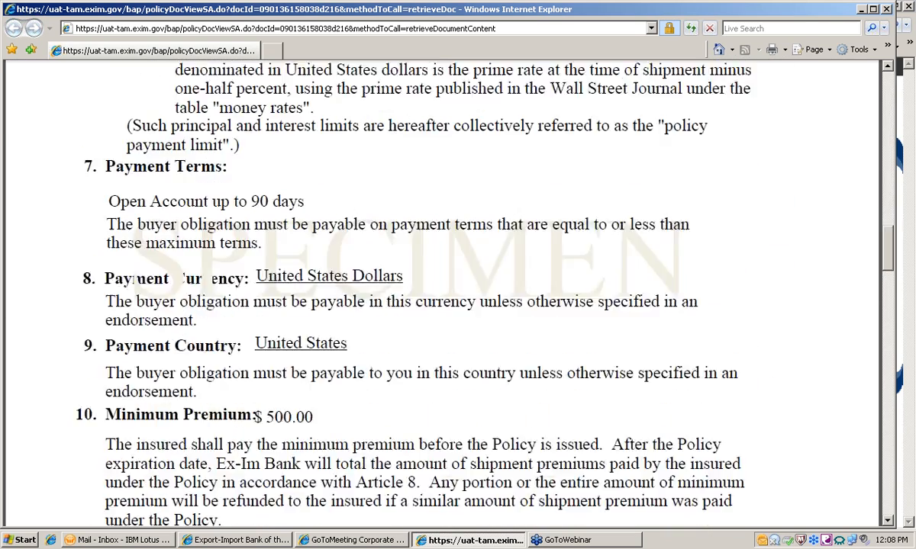
pyautogui.scroll(12, 495, 267)
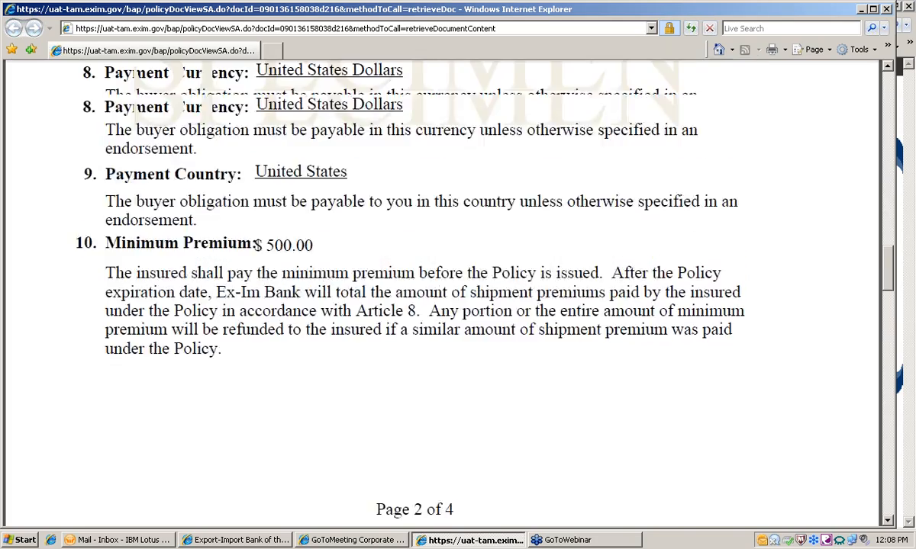
# Switch back to the Service Policy Documents window listing the ESSDEC and ESSBPLT documents.
pyautogui.click(236, 540)
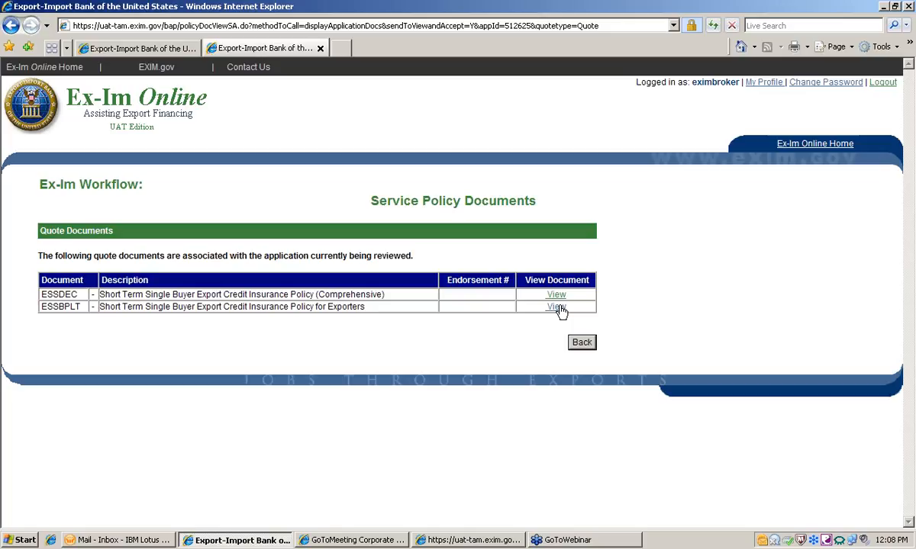
# Go back to the Policy Parameters page and continue to the Indicate Decision step.
pyautogui.click(582, 343)
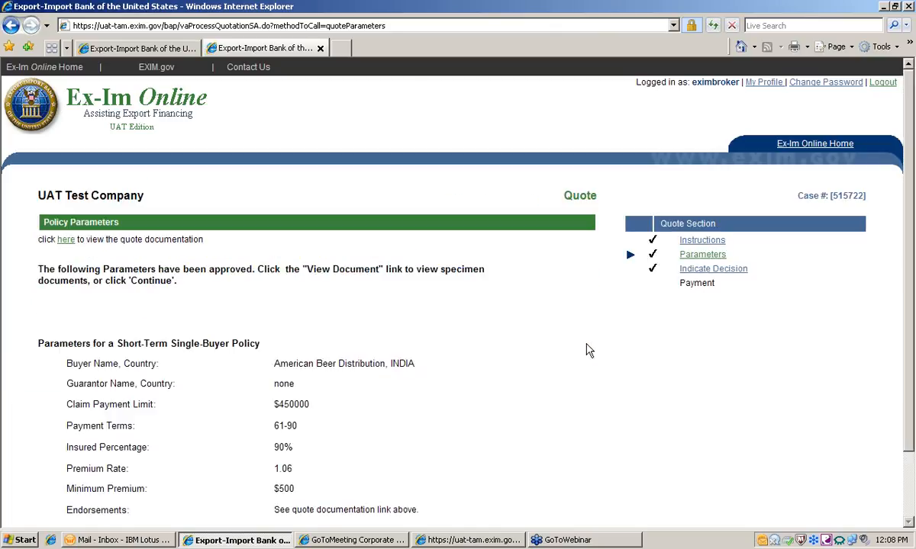
pyautogui.scroll(-2, 587, 343)
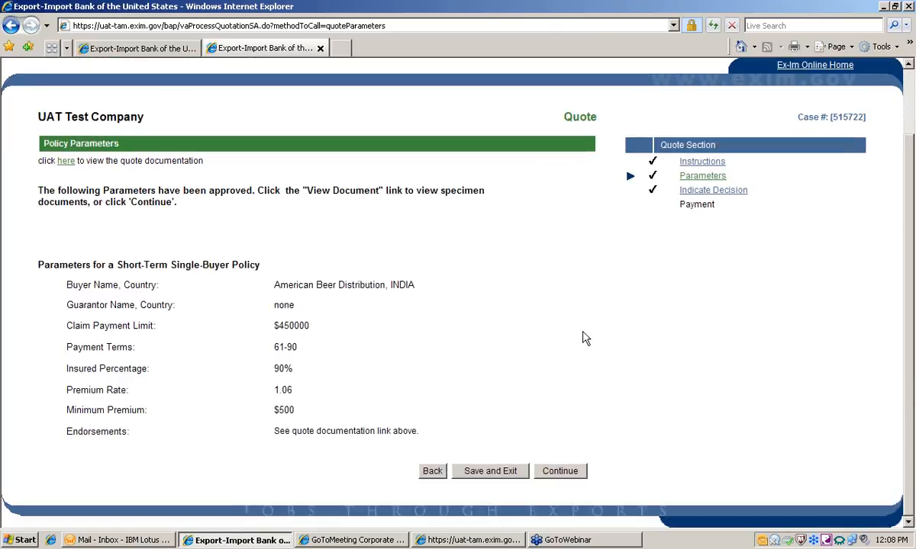
pyautogui.click(580, 473)
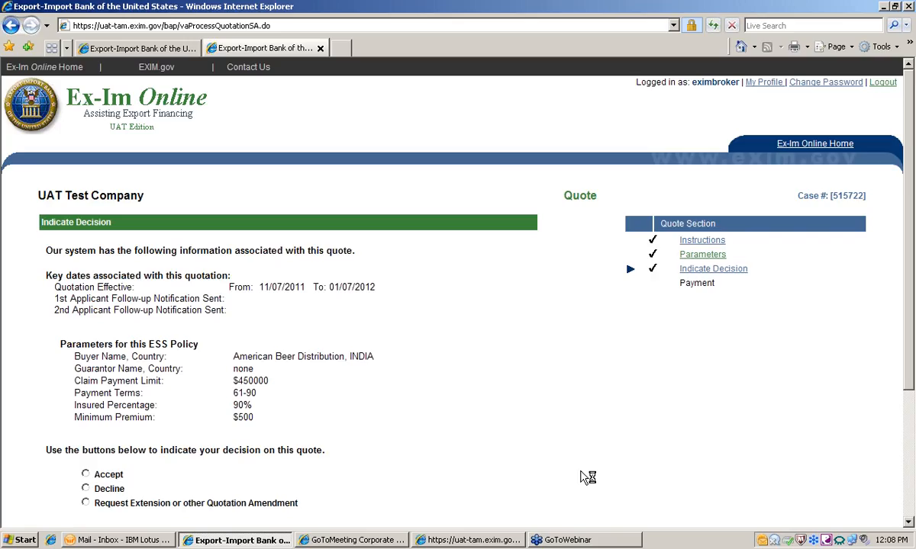
# Scroll down to the decision choices and the default 11/01/2011 Policy Effective Date.
pyautogui.scroll(-3, 497, 413)
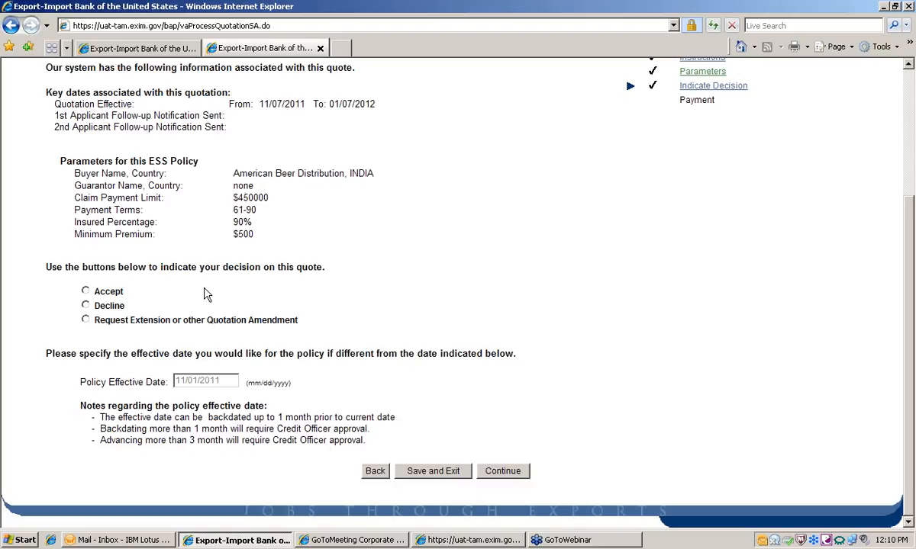
# Accept the quote and change the Policy Effective Date to 12/01/2011.
pyautogui.click(86, 291)
pyautogui.moveTo(220, 381); pyautogui.dragTo(174, 381)
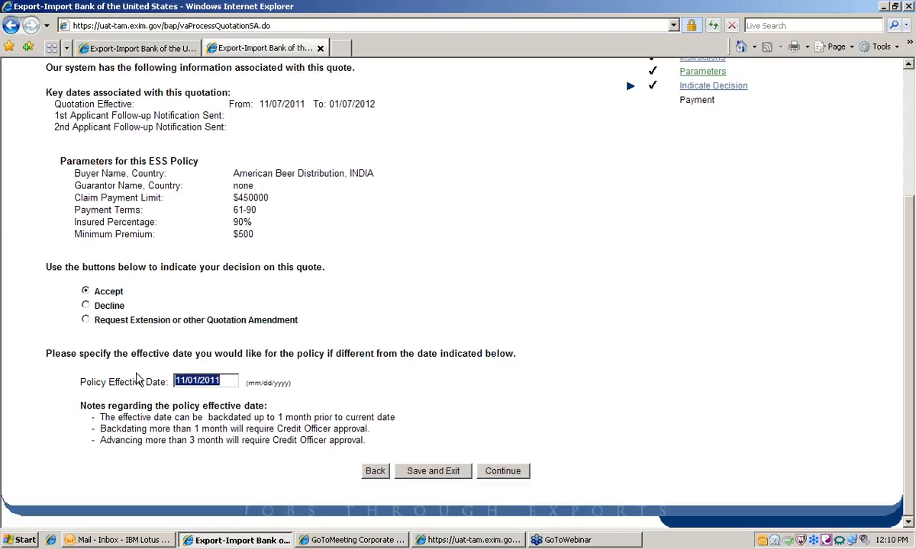
pyautogui.write('12/01')
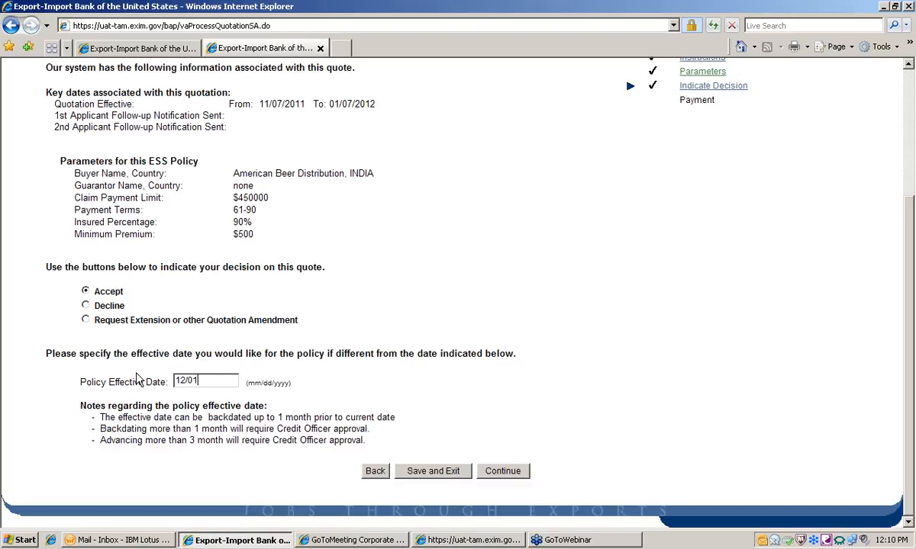
pyautogui.write('/2011')
# Submit the acceptance and proceed past Policy Issuance to Payments showing $500.00 due.
pyautogui.click(504, 471)
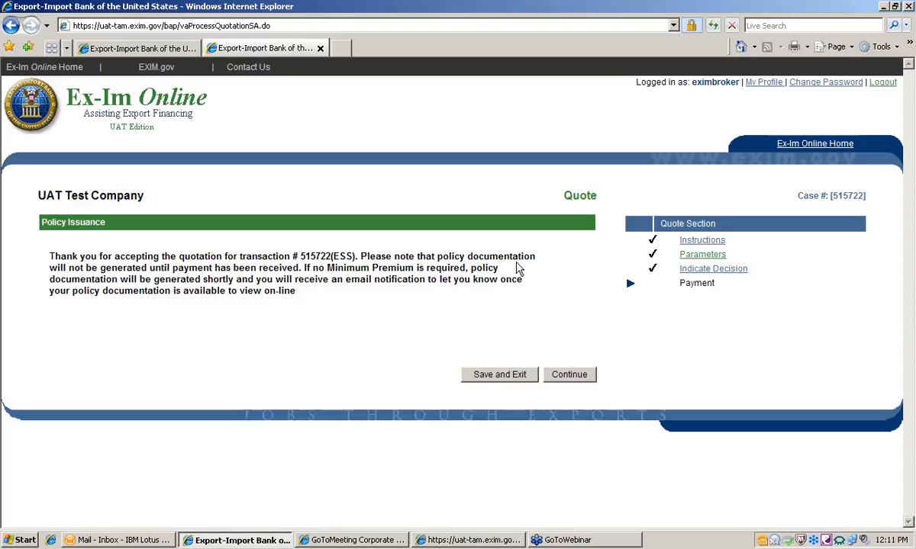
pyautogui.click(571, 378)
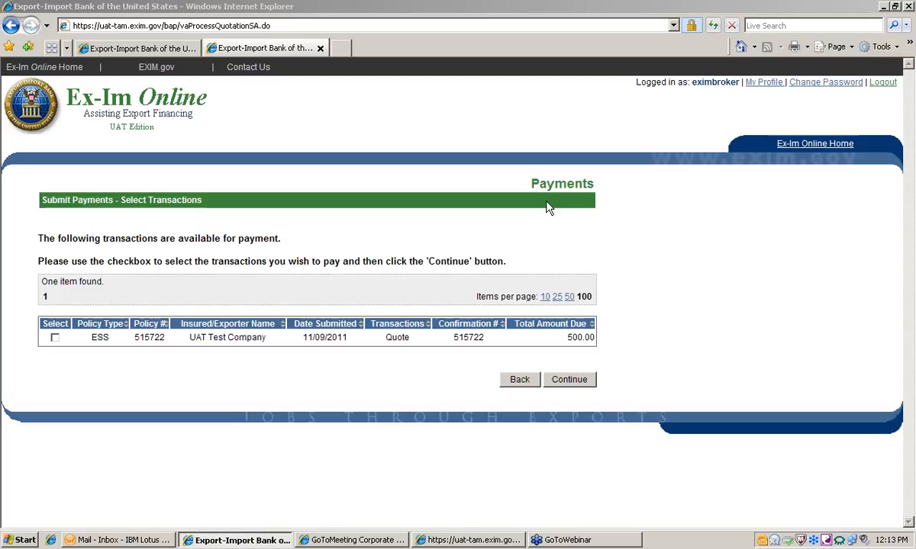
# Select the ESS quote transaction for payment and continue to the payment method step.
pyautogui.click(55, 338)
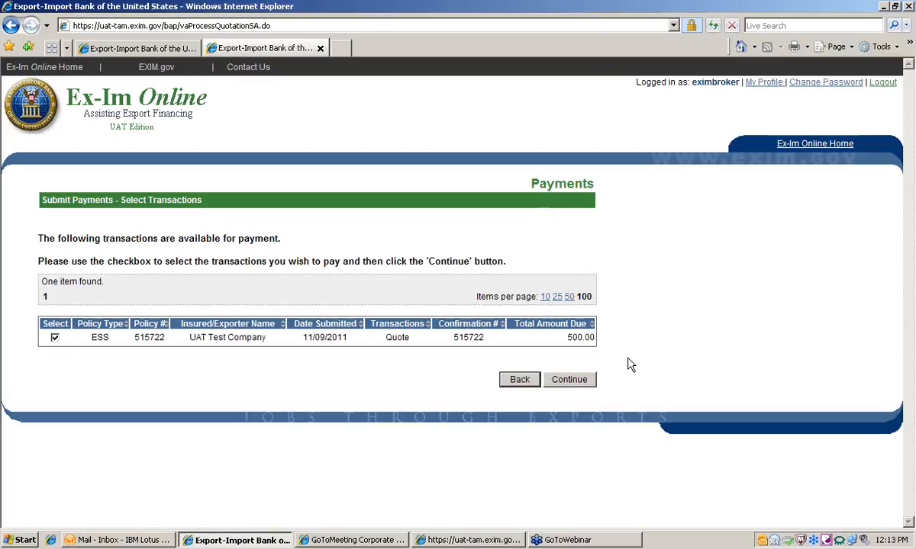
pyautogui.click(577, 379)
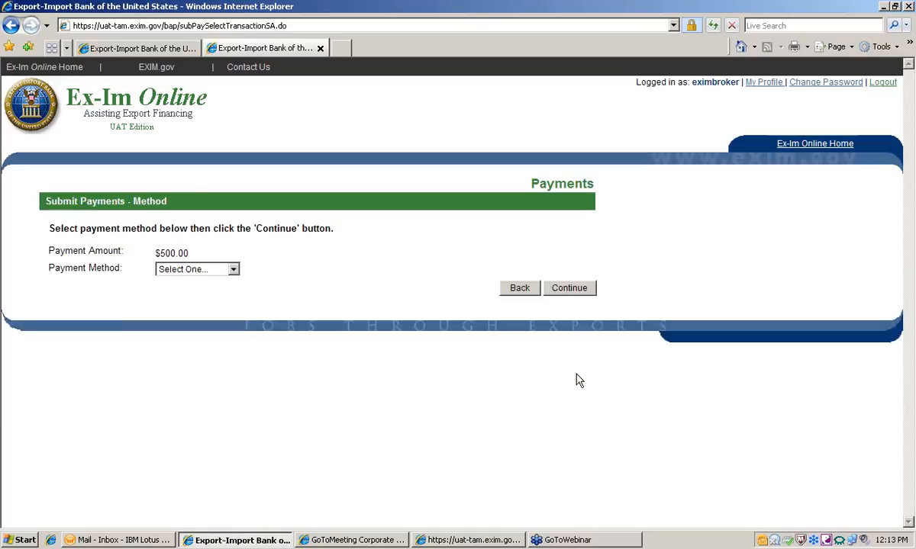
# Review the Payment Method options (ACH, Credit Card, Check, Wire Transfer), leaving Select One.
pyautogui.click(232, 269)
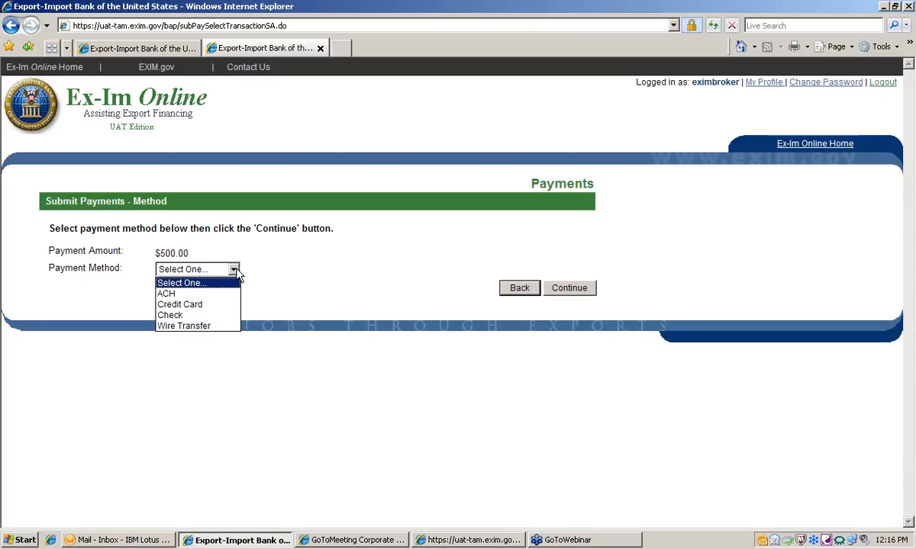
pyautogui.click(885, 236)
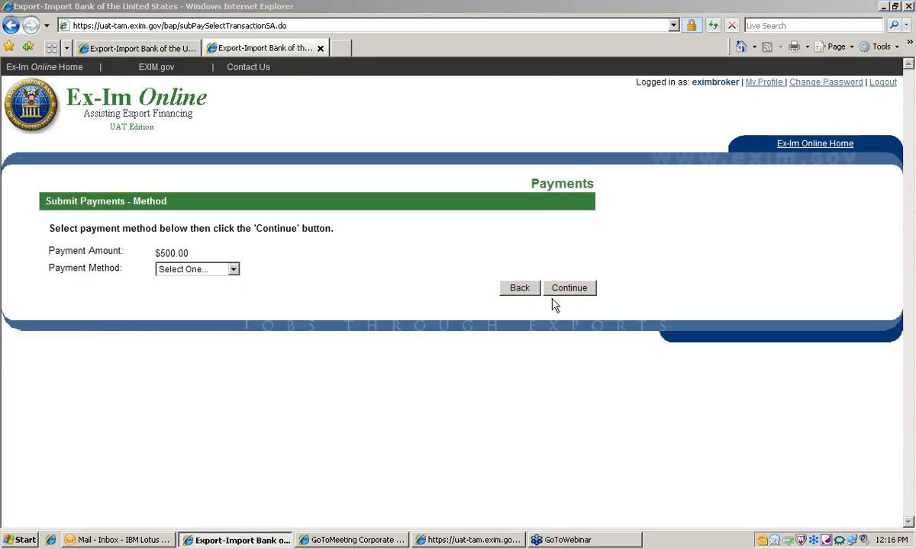